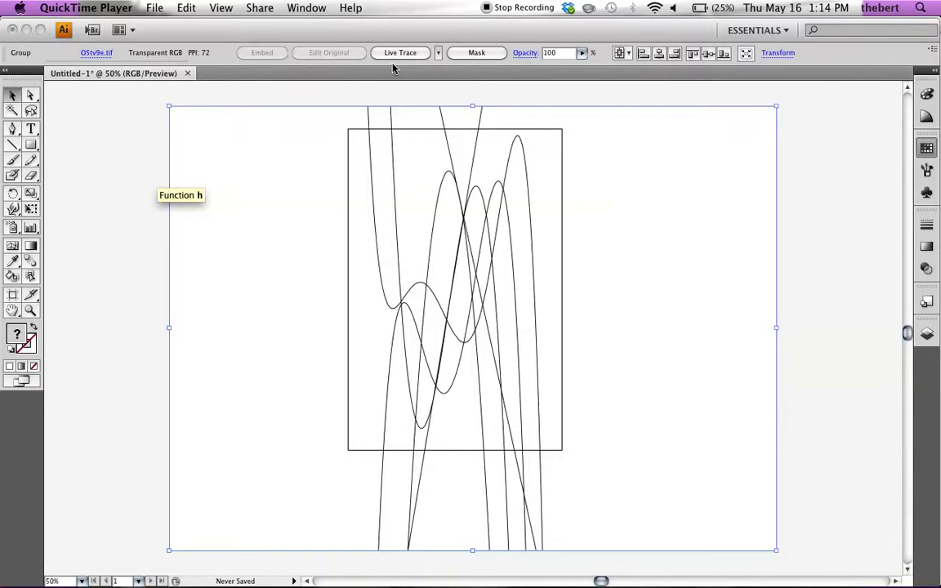
Step: Live Trace the placed line drawing with the Comic Art preset, convert it to a Live Paint group and deselect it
click(392, 160)
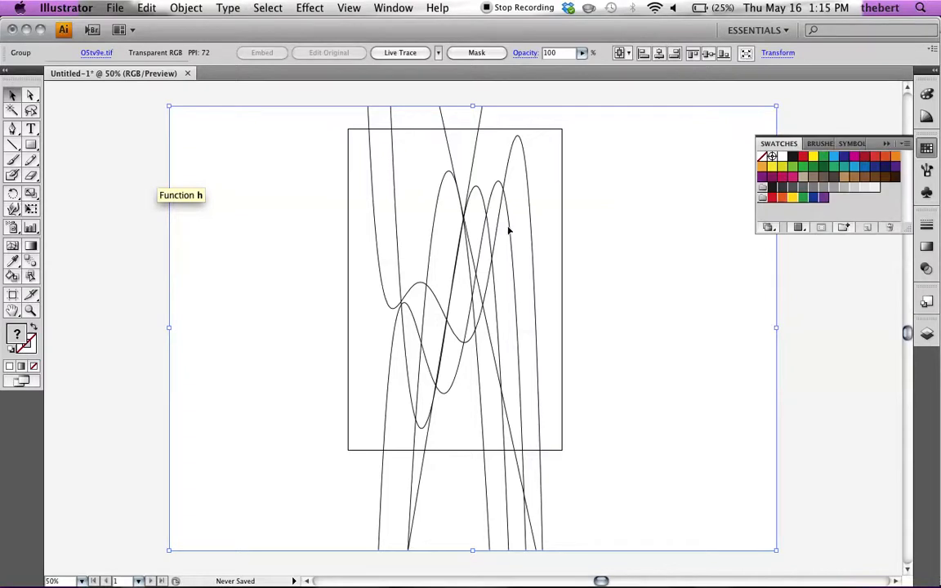
click(438, 54)
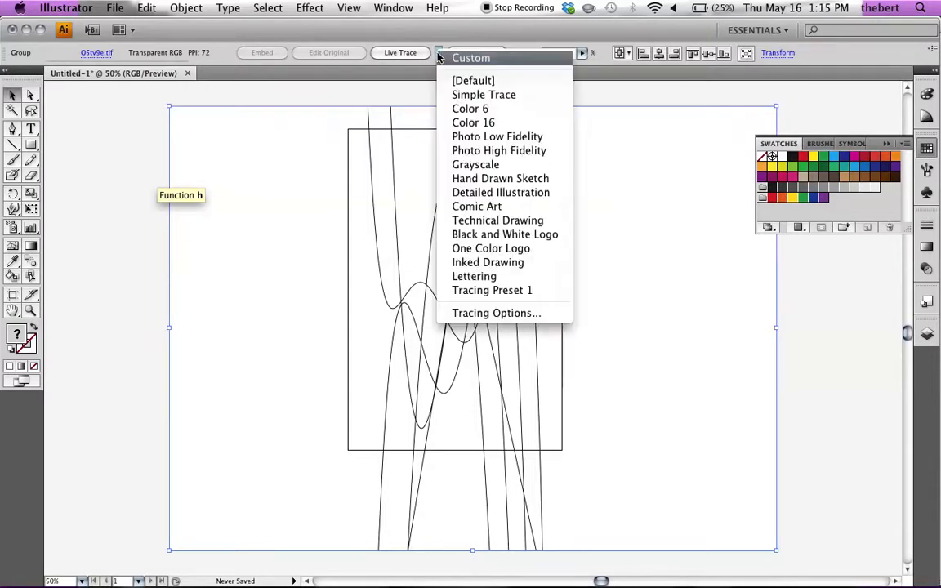
click(462, 208)
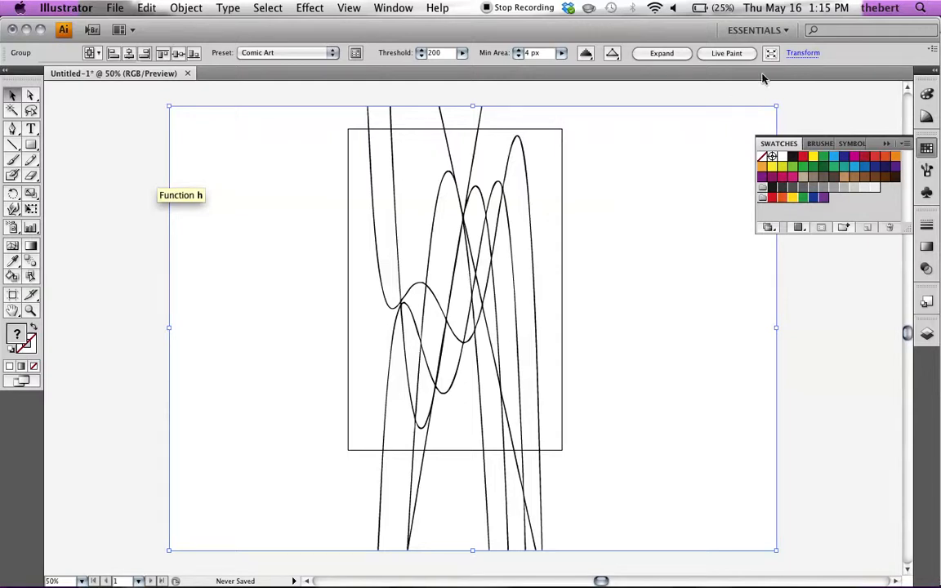
click(724, 54)
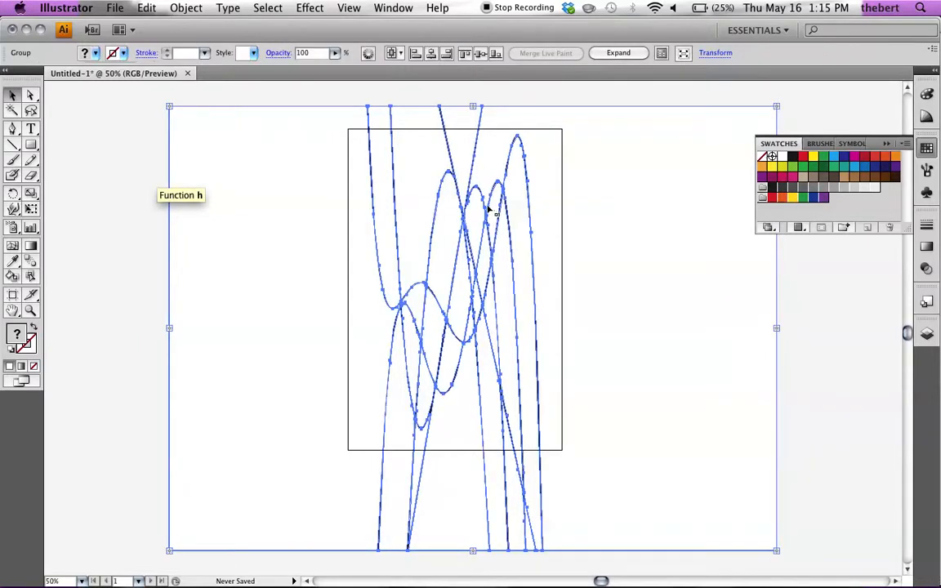
click(131, 246)
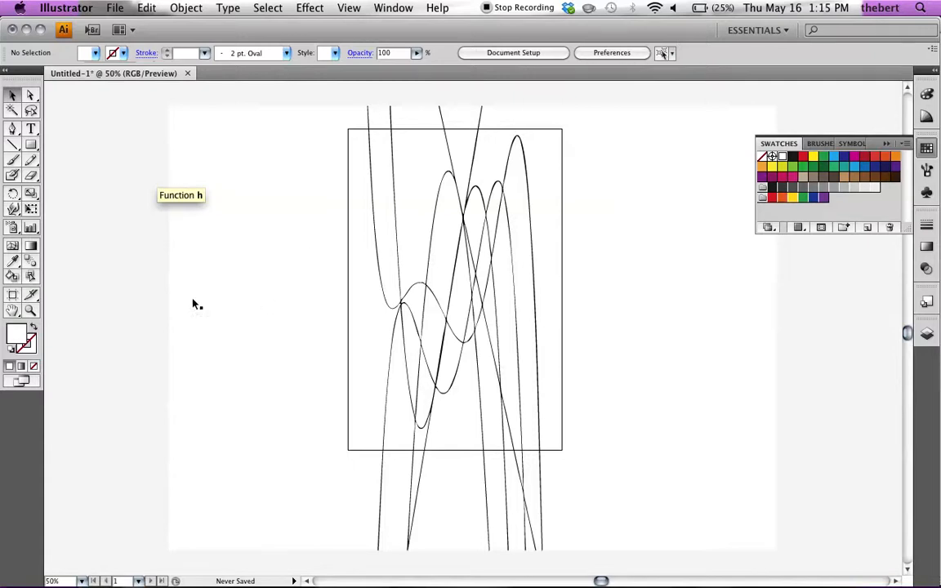
Step: Activate the Live Paint Bucket and set the default gap options to detect gaps, with paint stopping at Medium Gaps
click(12, 275)
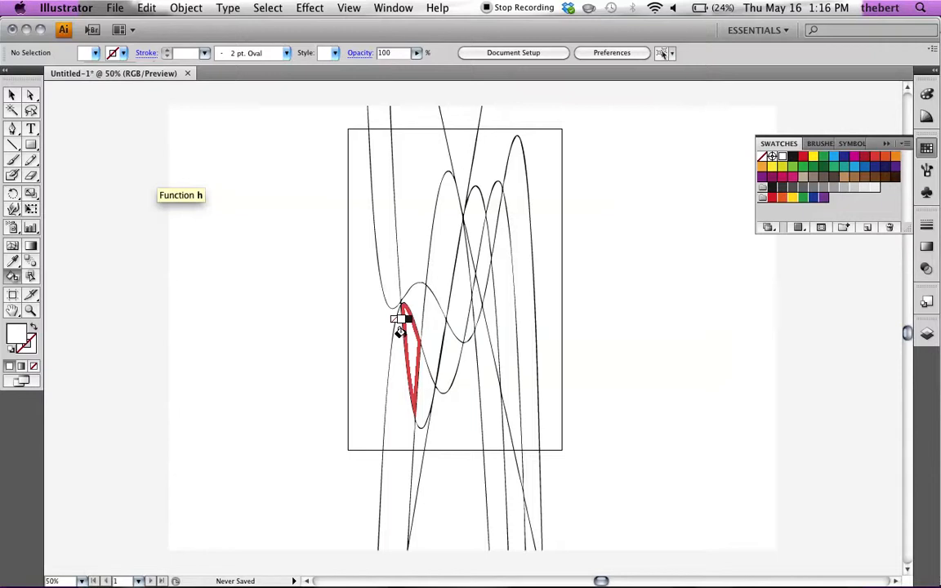
click(186, 8)
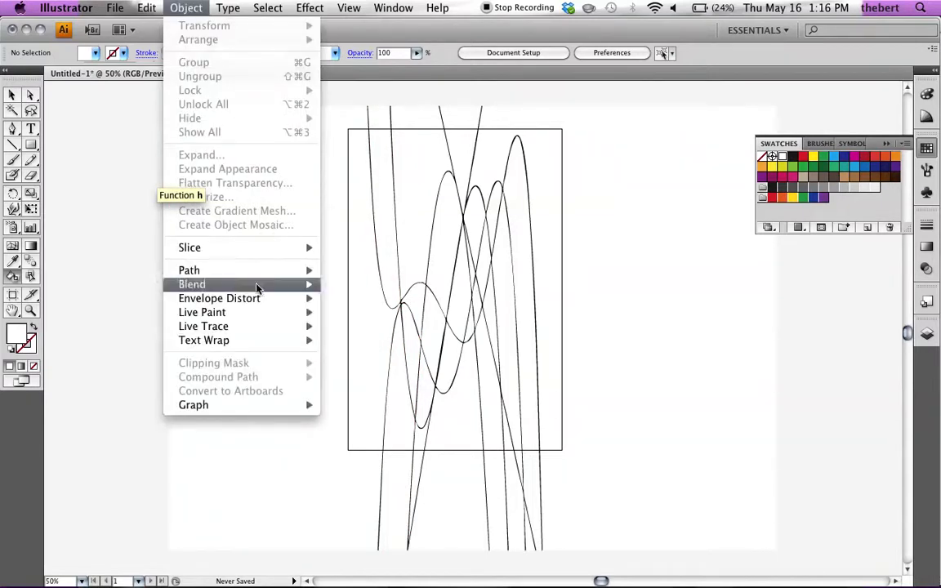
mouse_move(253, 319)
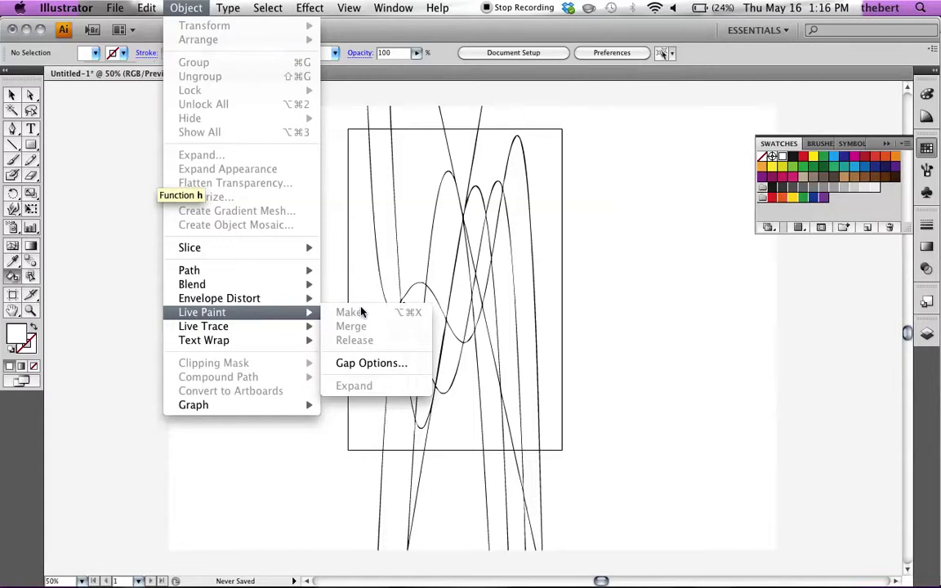
click(371, 363)
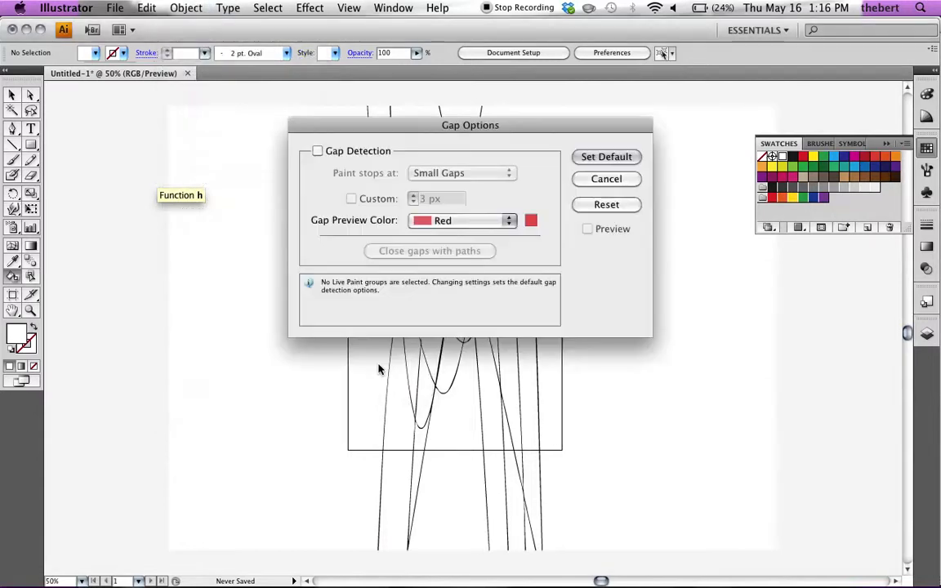
click(317, 151)
click(510, 174)
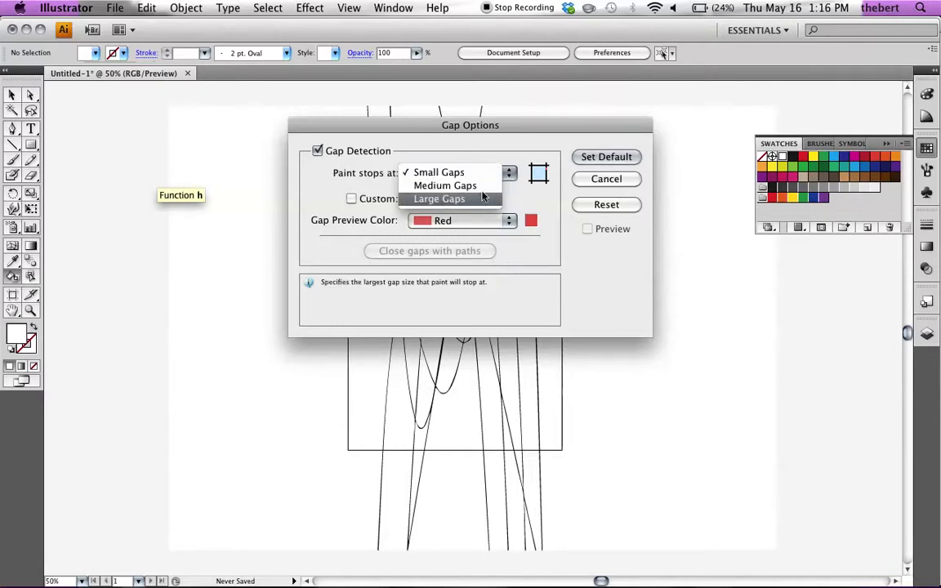
click(482, 186)
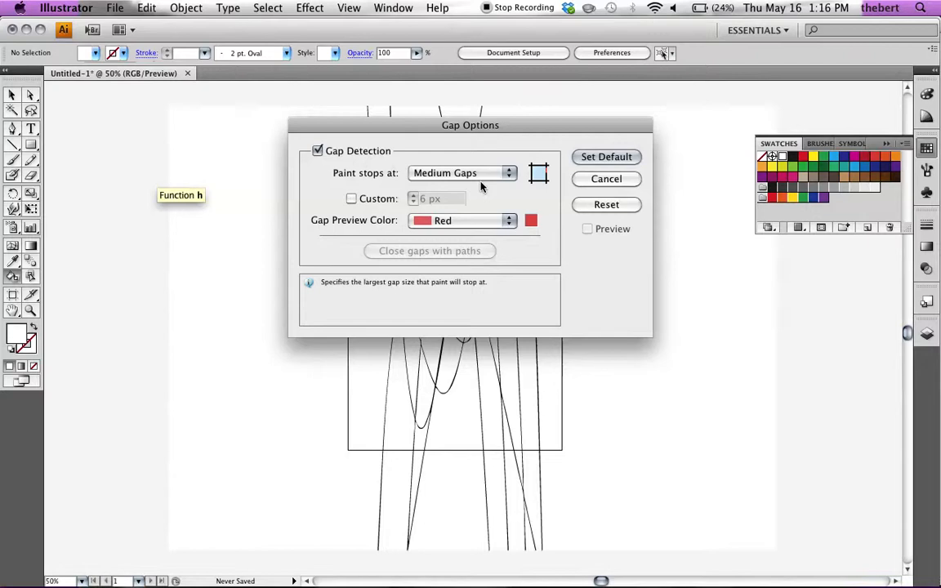
click(614, 157)
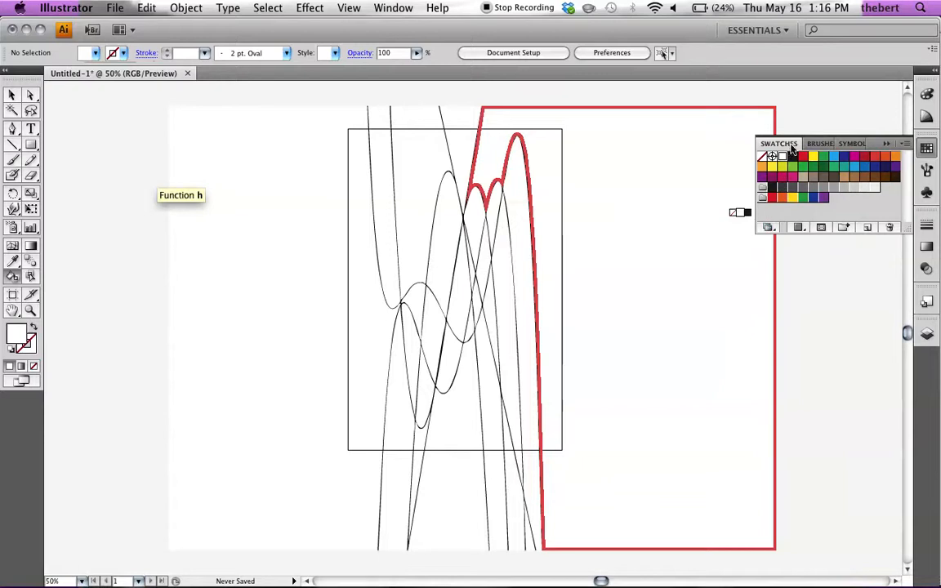
Step: Open the Baroque swatch library from the Art History collection
click(927, 147)
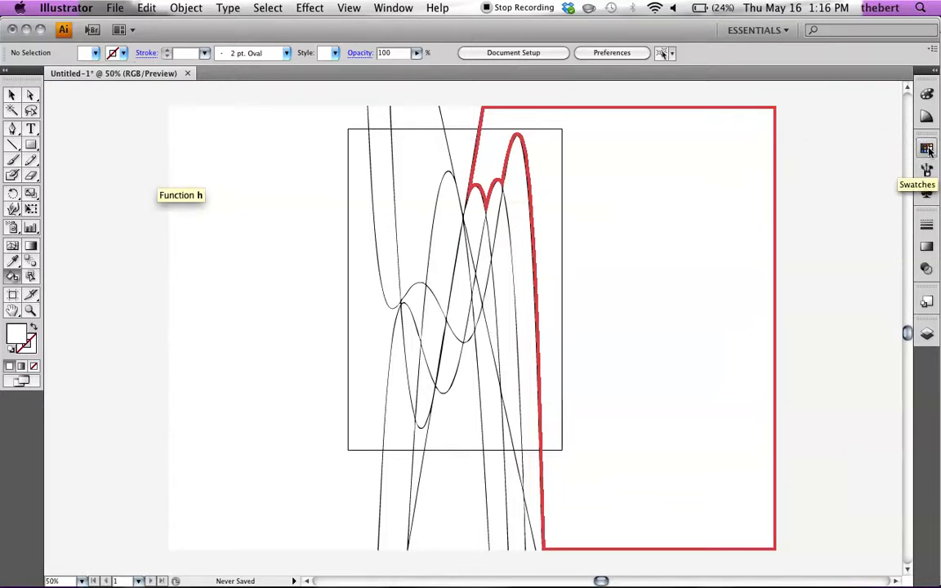
click(927, 148)
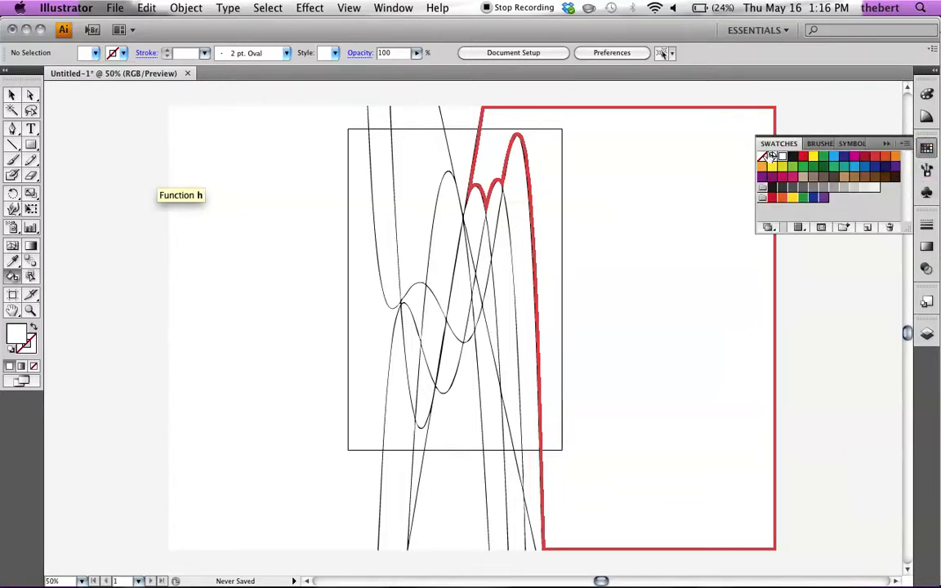
click(767, 228)
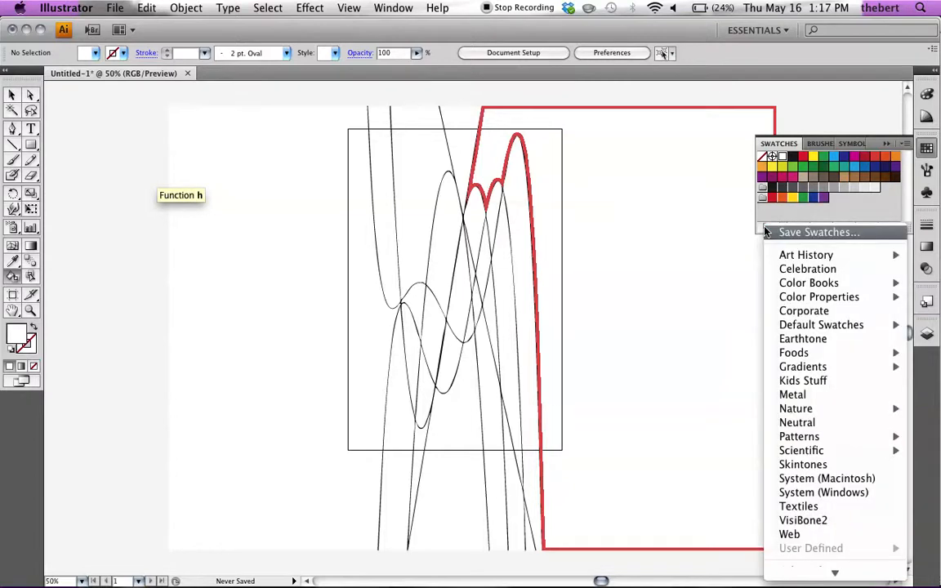
mouse_move(825, 276)
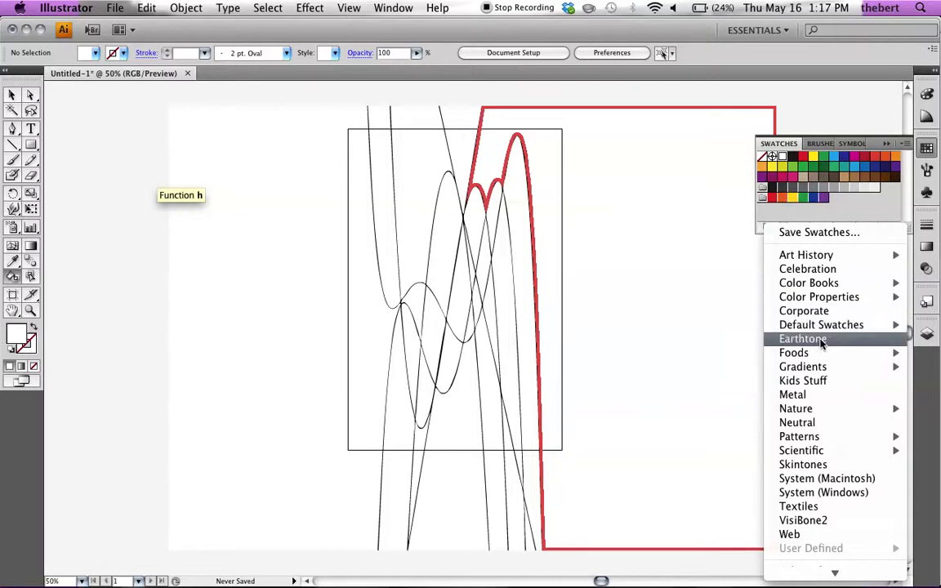
mouse_move(850, 408)
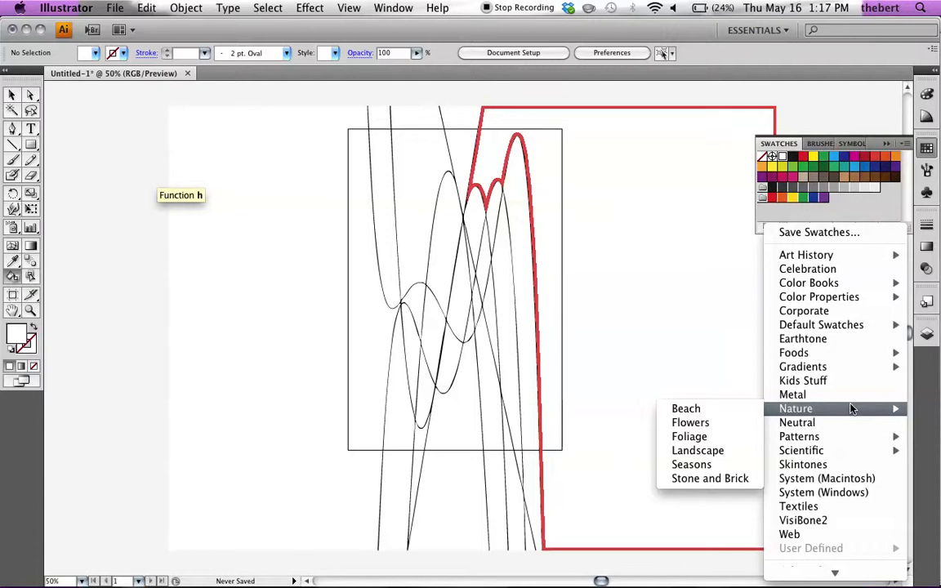
mouse_move(831, 258)
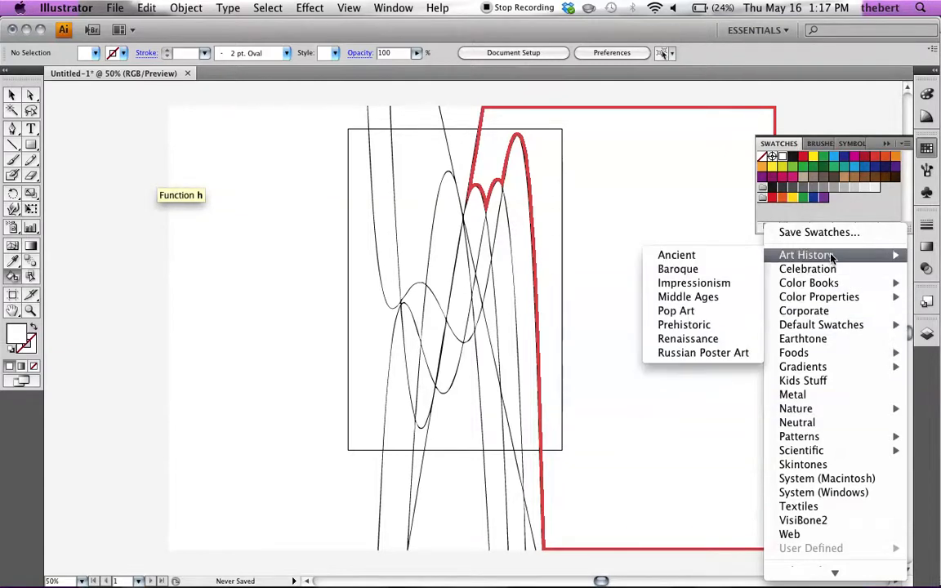
click(688, 269)
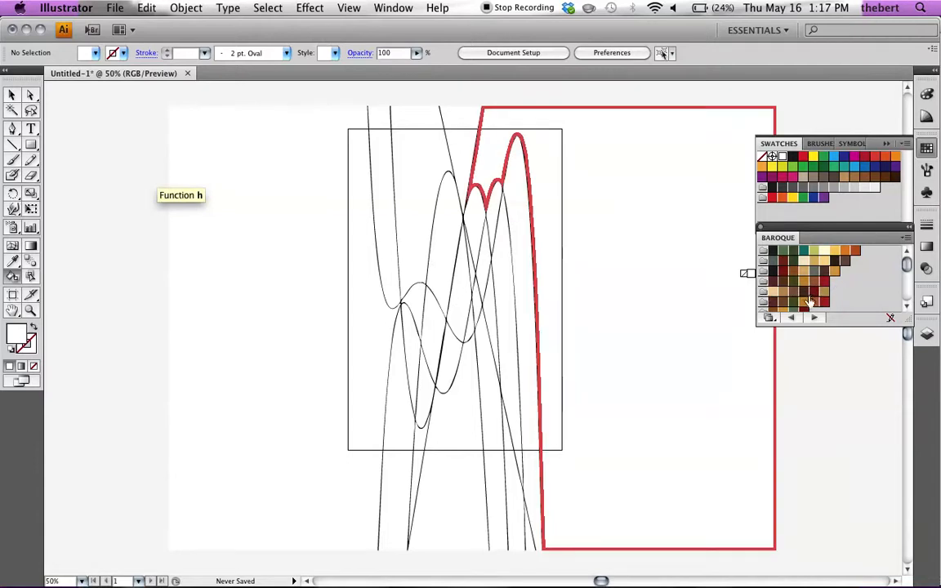
Step: Browse the Baroque library and add its fourth color group, with dark brown, olive, gold and red, to the document swatches
click(908, 308)
click(908, 308)
click(908, 308)
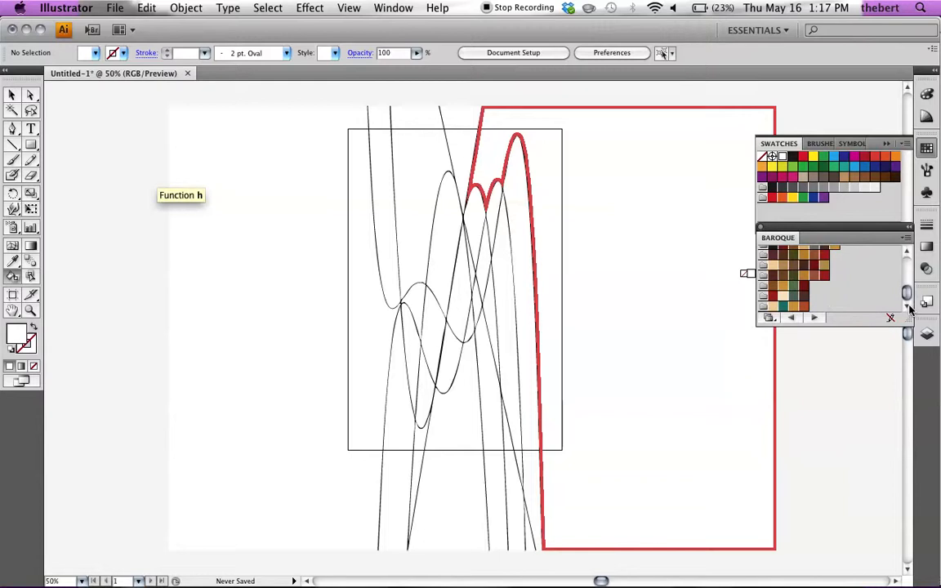
drag(907, 295, 905, 266)
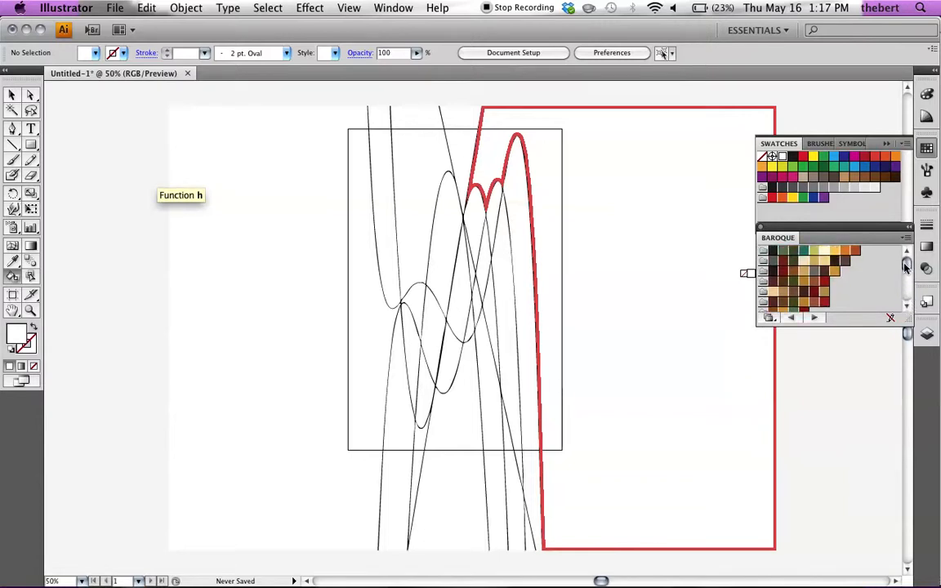
click(763, 282)
drag(763, 282, 764, 256)
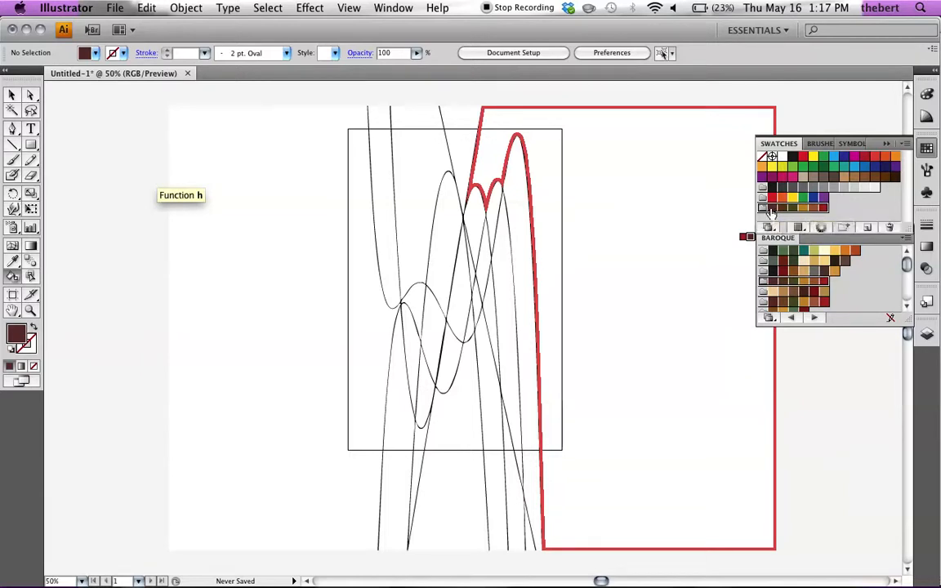
Step: Fill the large areas on both sides of the curves and alternating regions between the curves with the group's dark brown
drag(771, 211, 413, 292)
click(413, 315)
click(419, 376)
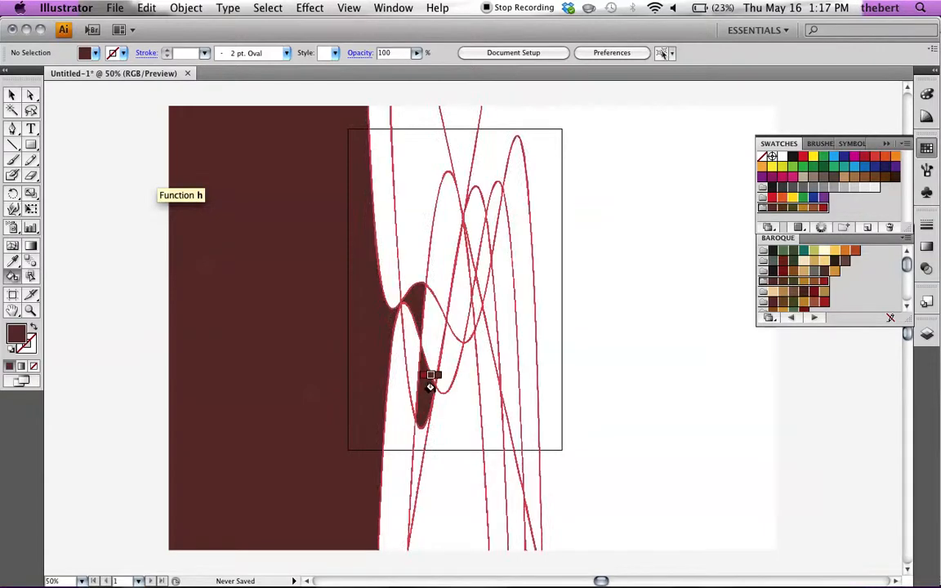
click(445, 351)
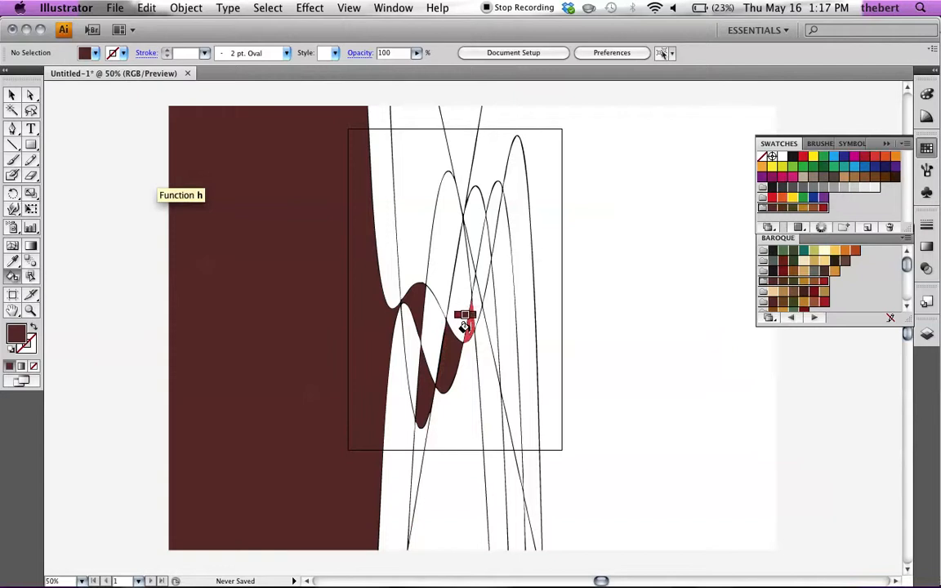
click(462, 321)
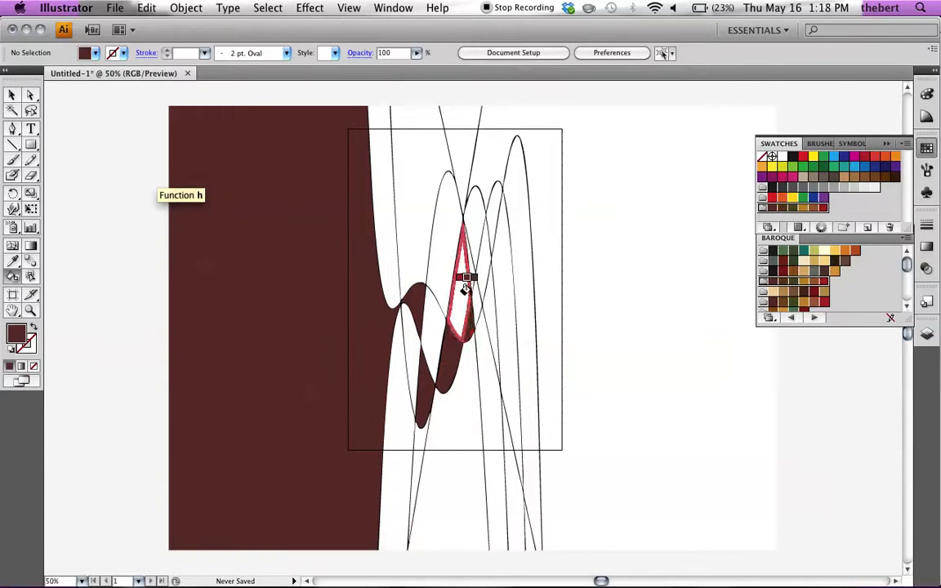
click(466, 271)
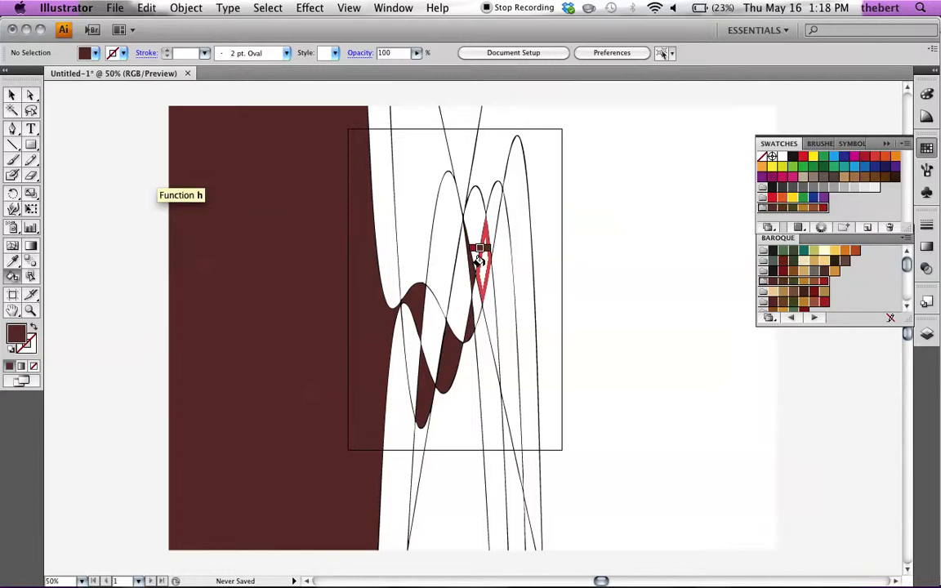
click(479, 258)
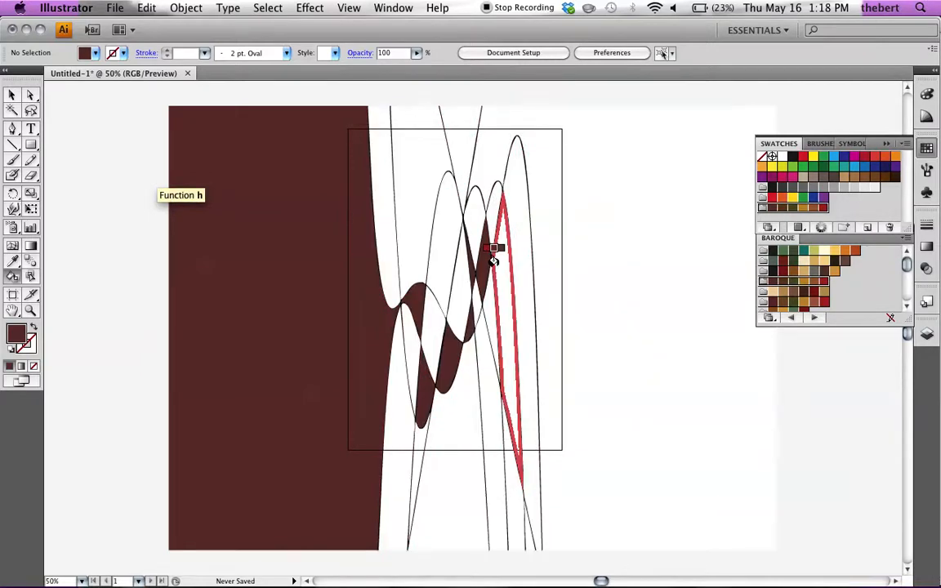
click(493, 261)
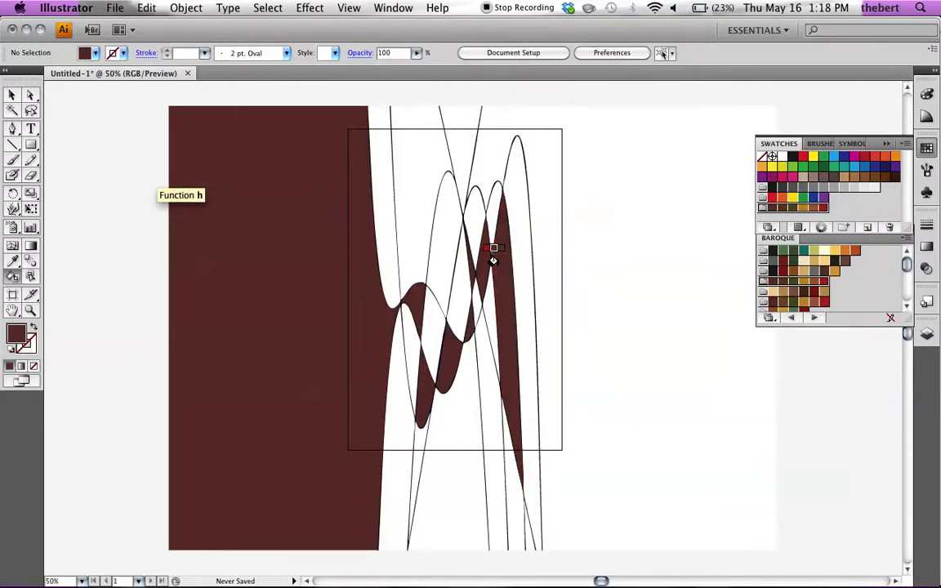
click(487, 162)
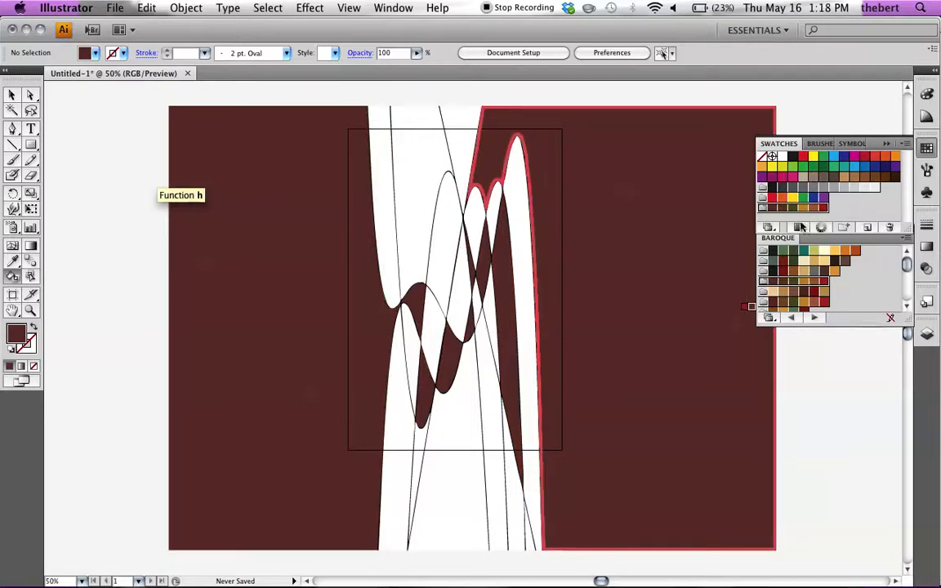
Step: Fill the tall right-hand arch, the smaller peaks and alternating regions between the central curves with the group's olive swatch
click(793, 208)
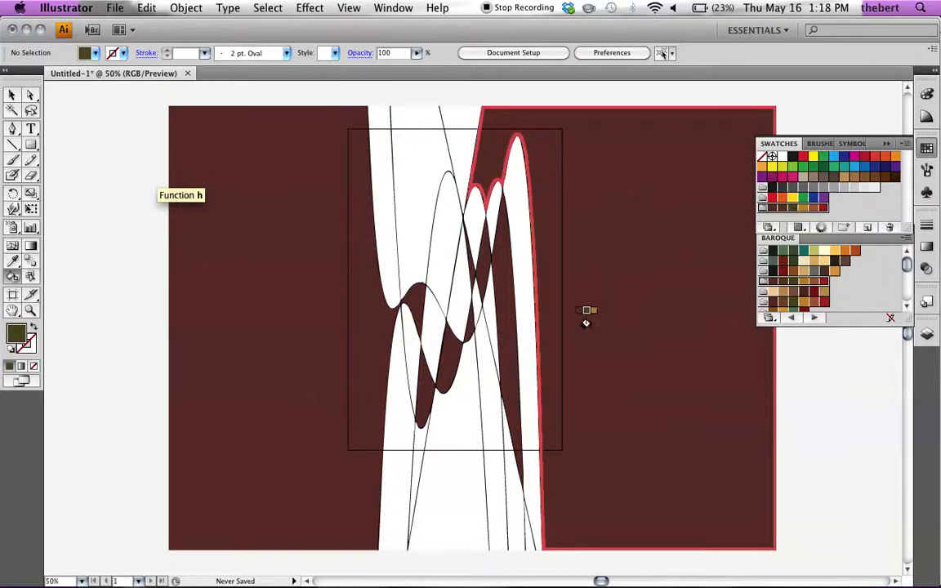
click(521, 265)
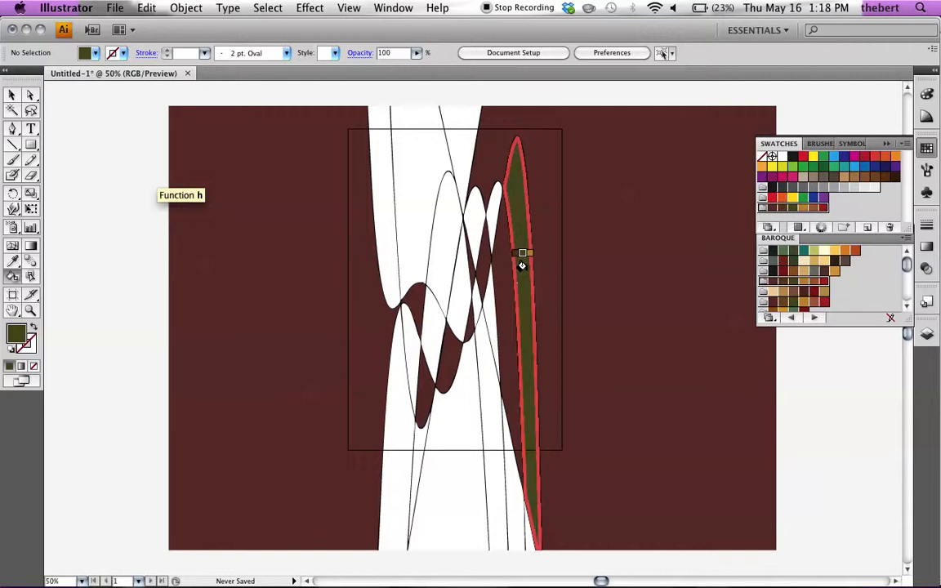
click(487, 200)
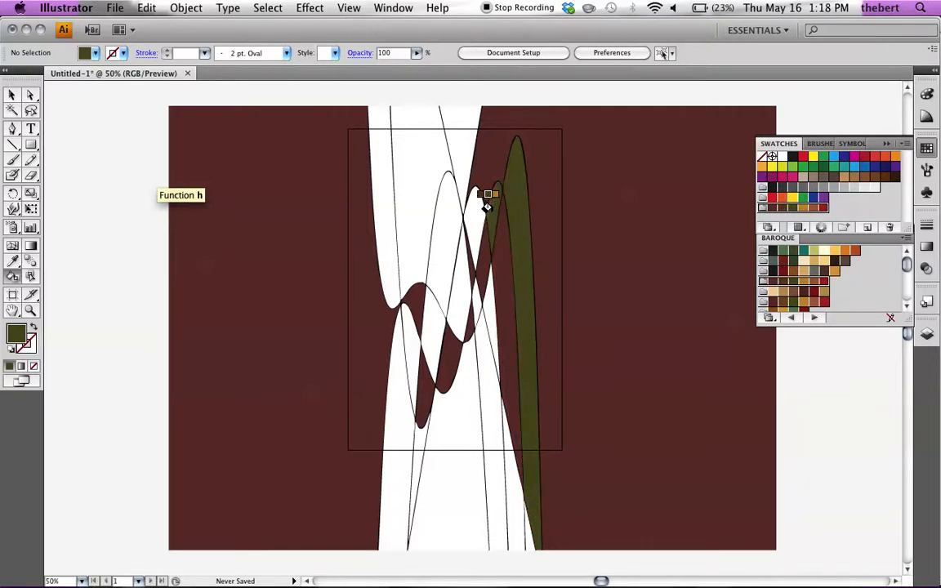
click(473, 206)
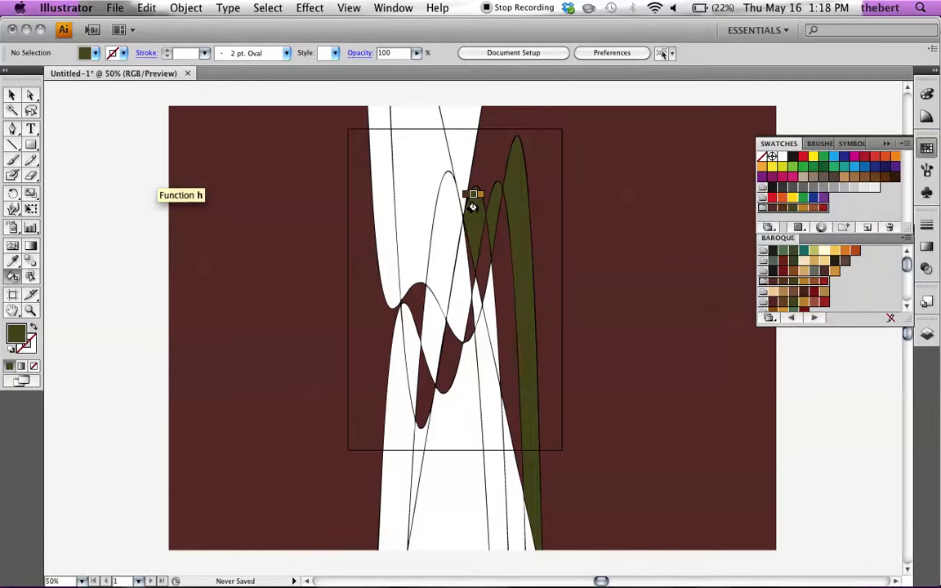
click(472, 206)
click(409, 315)
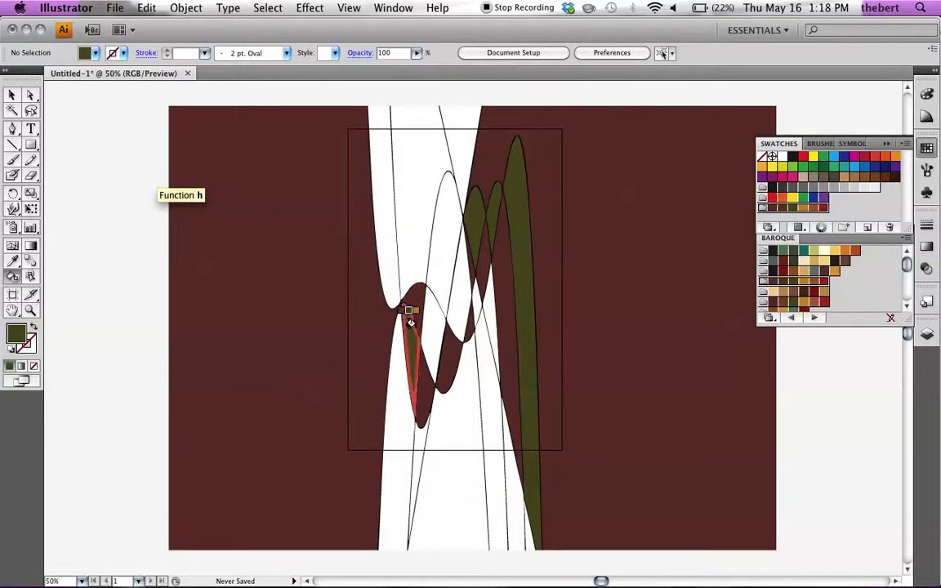
click(430, 312)
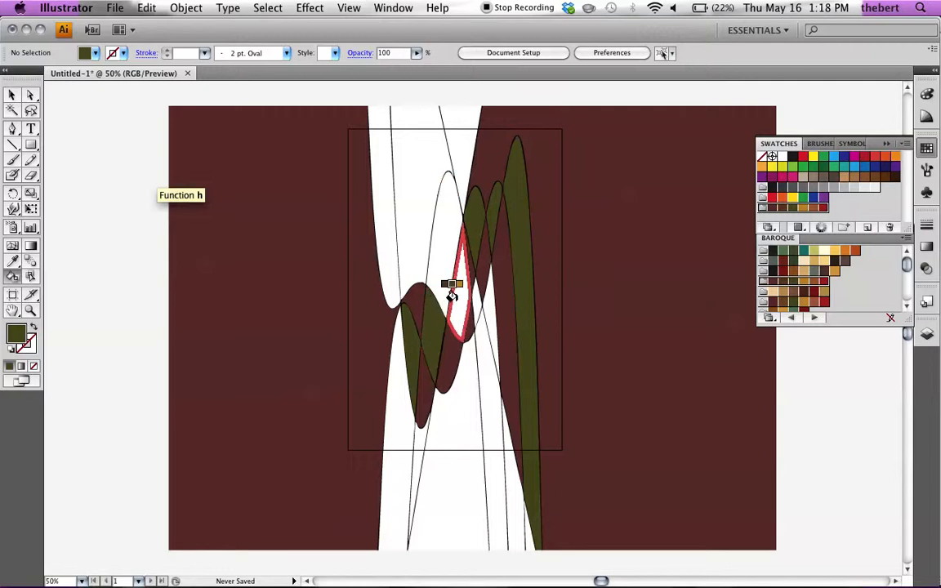
click(451, 293)
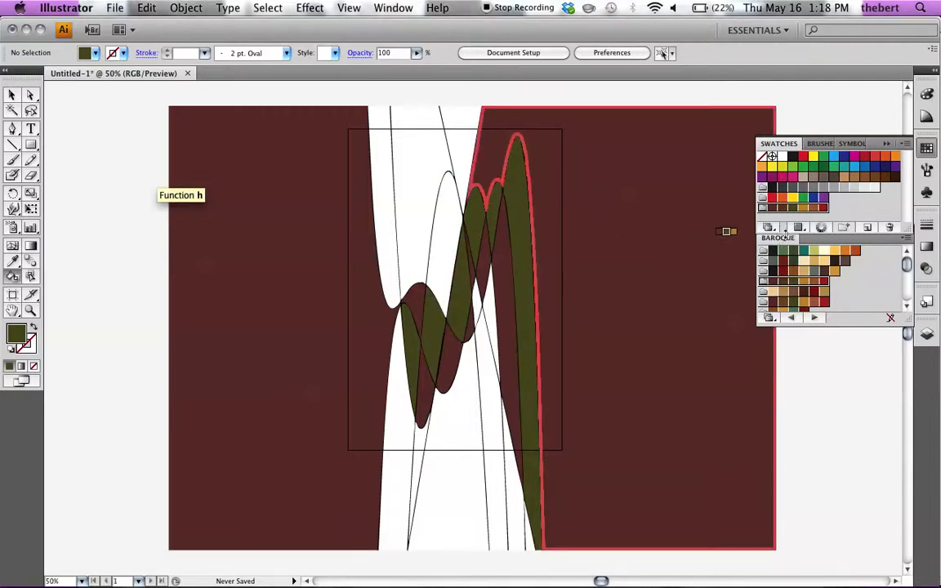
Step: Fill the narrow slivers below the peaks, the wide upper-left band and the thin lower-left wedge with the group's gold swatch
click(804, 209)
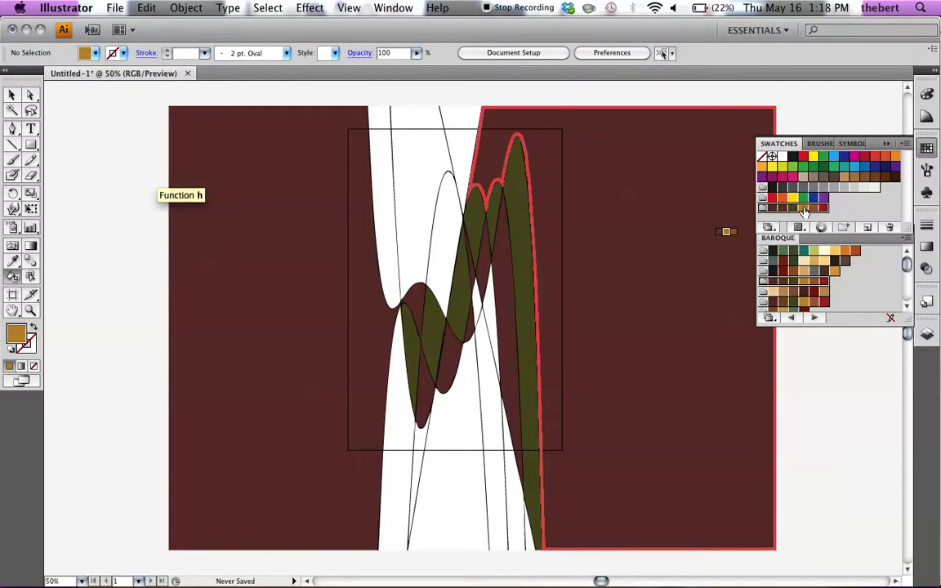
click(500, 422)
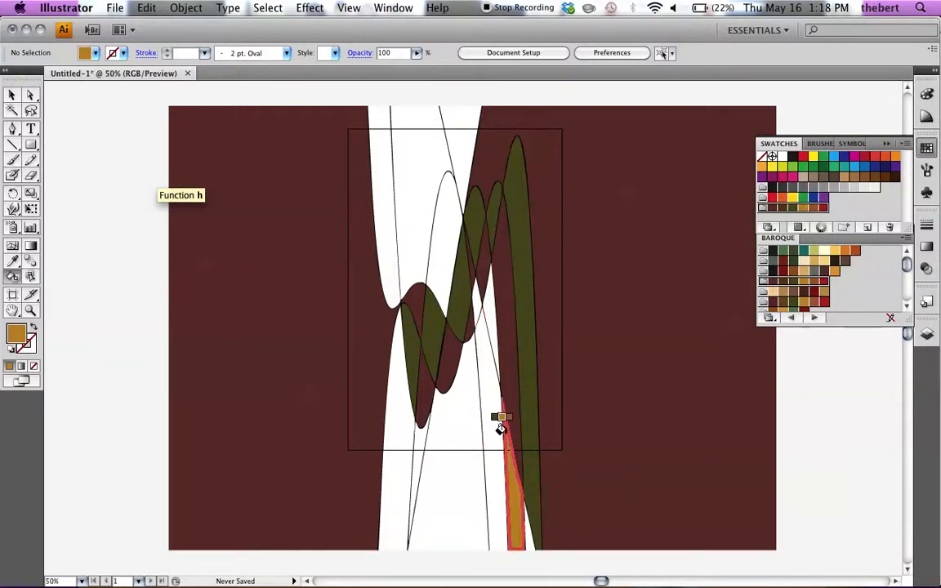
click(489, 316)
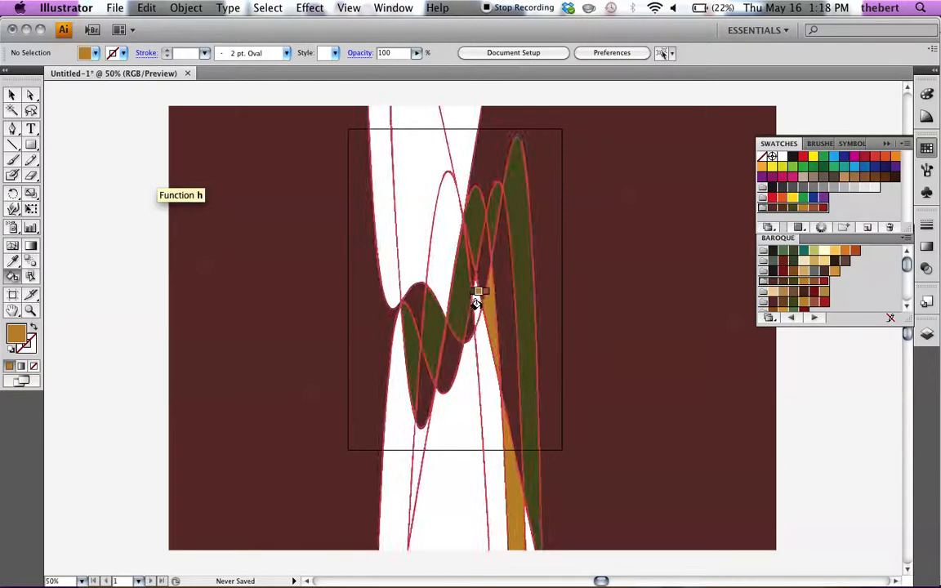
click(472, 297)
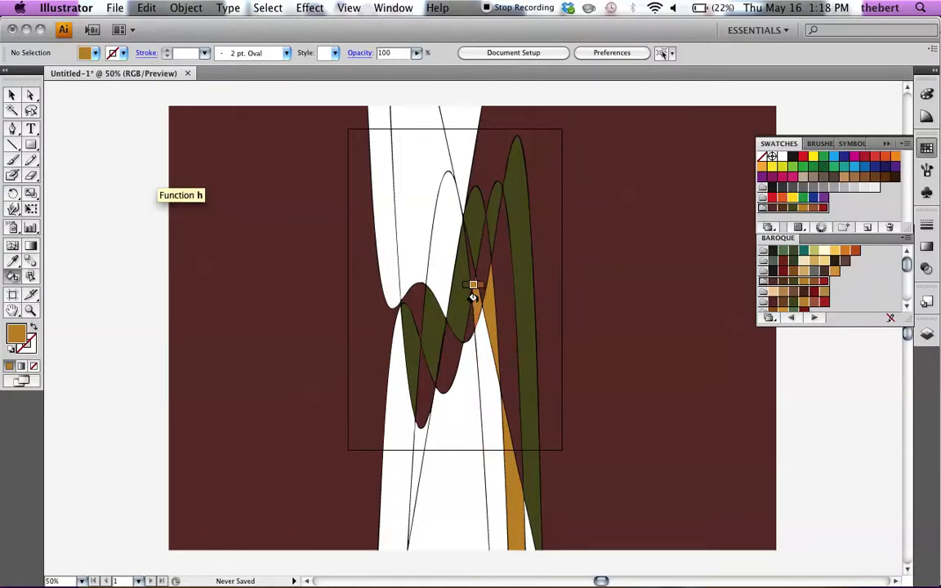
click(406, 222)
click(415, 426)
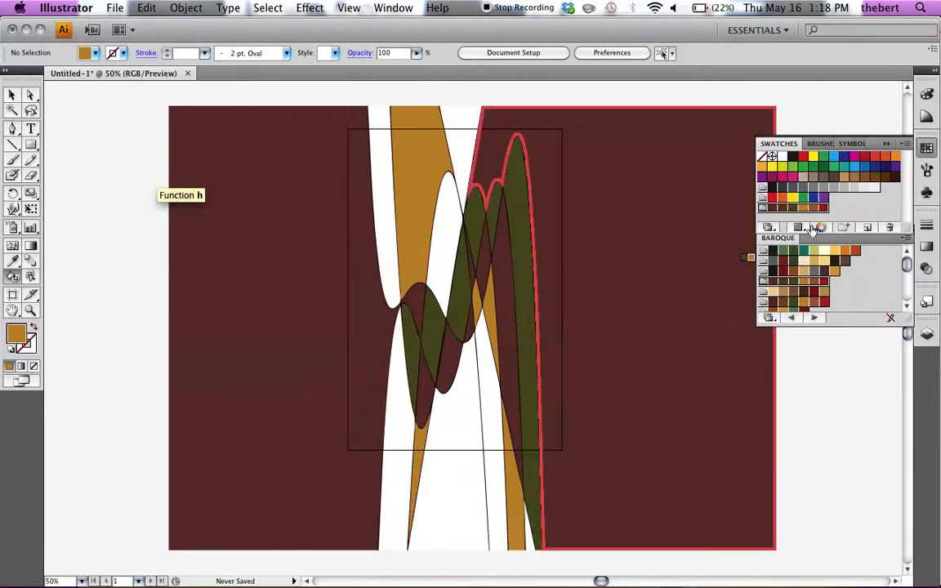
Step: Fill the lower-right strip, the upper central arch and the upper and lower strips along the left edge with the group's red swatch
click(822, 208)
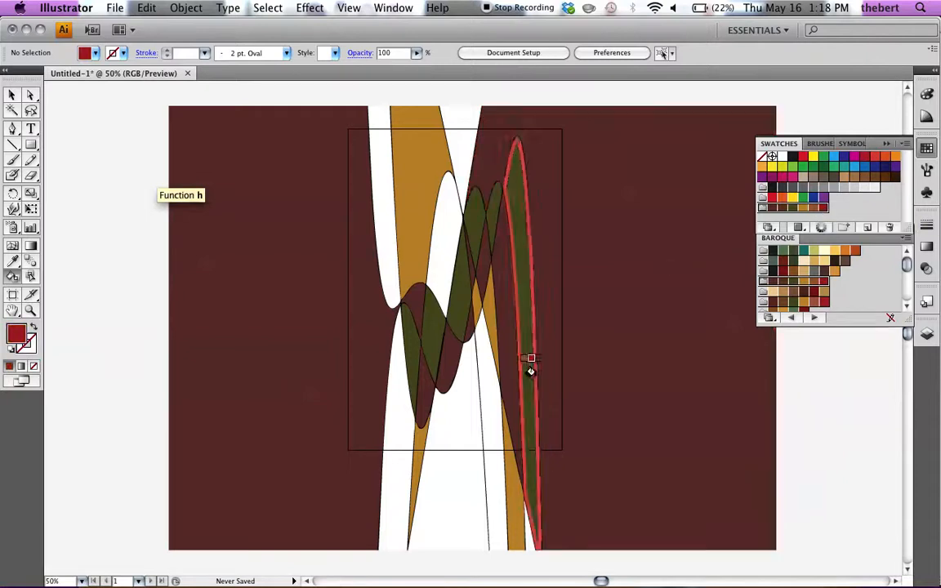
click(483, 374)
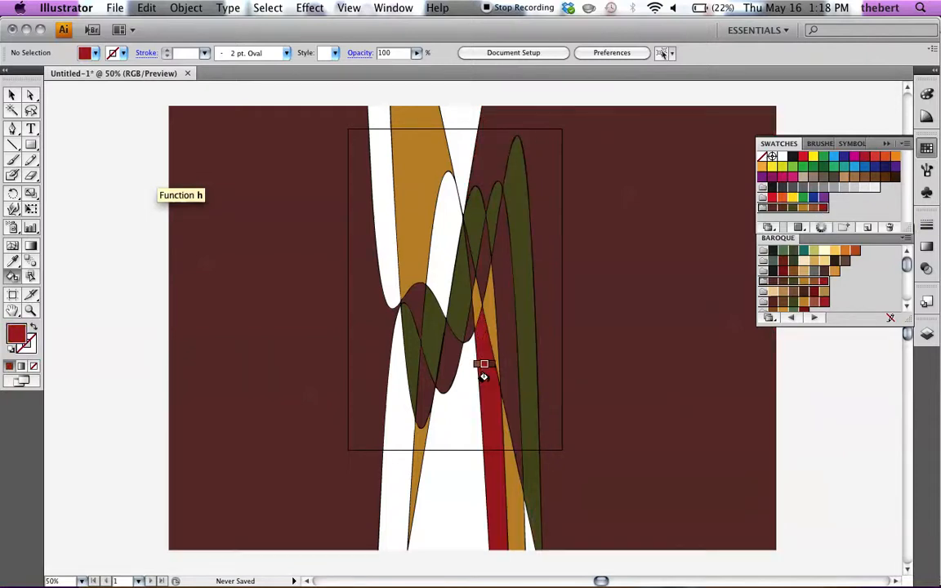
click(441, 236)
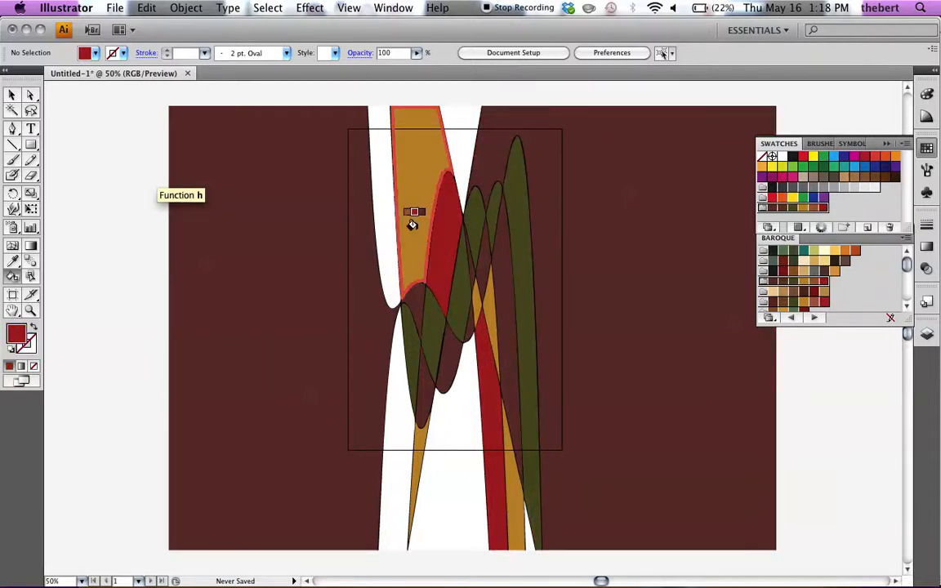
click(383, 227)
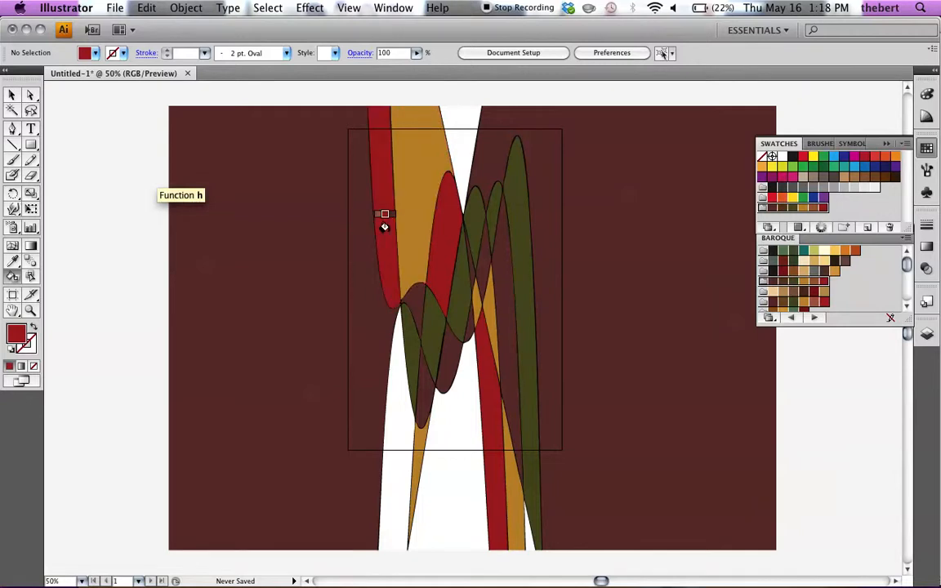
click(391, 363)
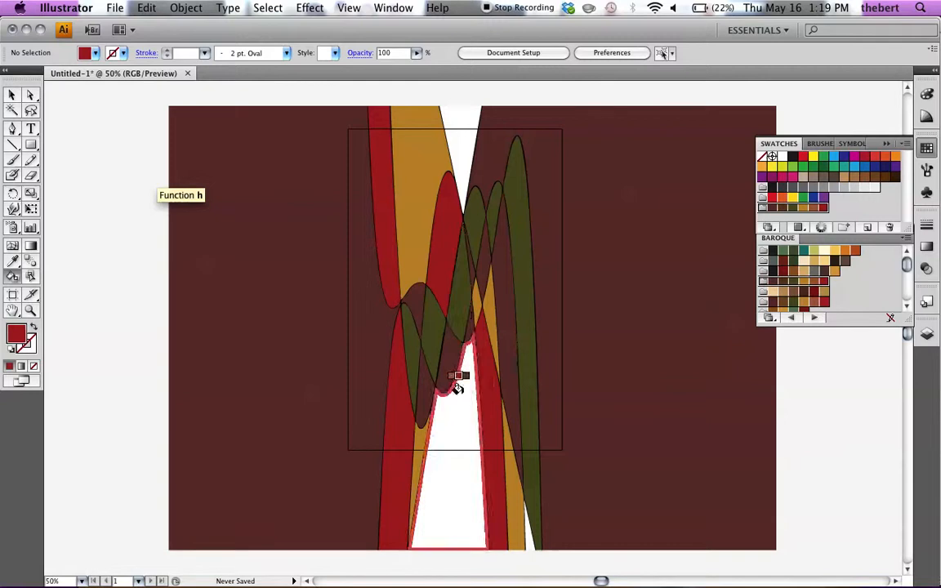
Step: Fill the upper wedge and the large lower central region with the group's reddish-brown swatch, and return to the Selection tool
click(814, 210)
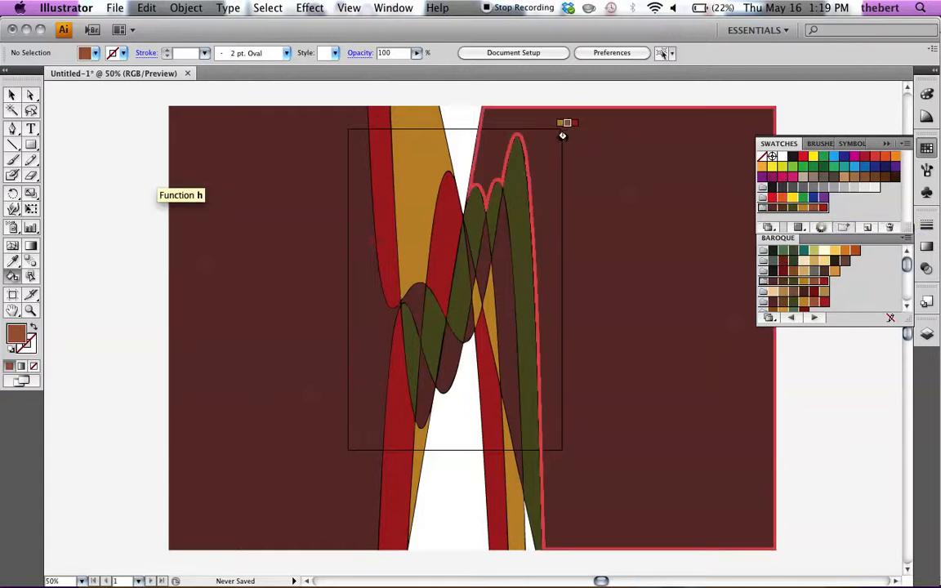
click(463, 143)
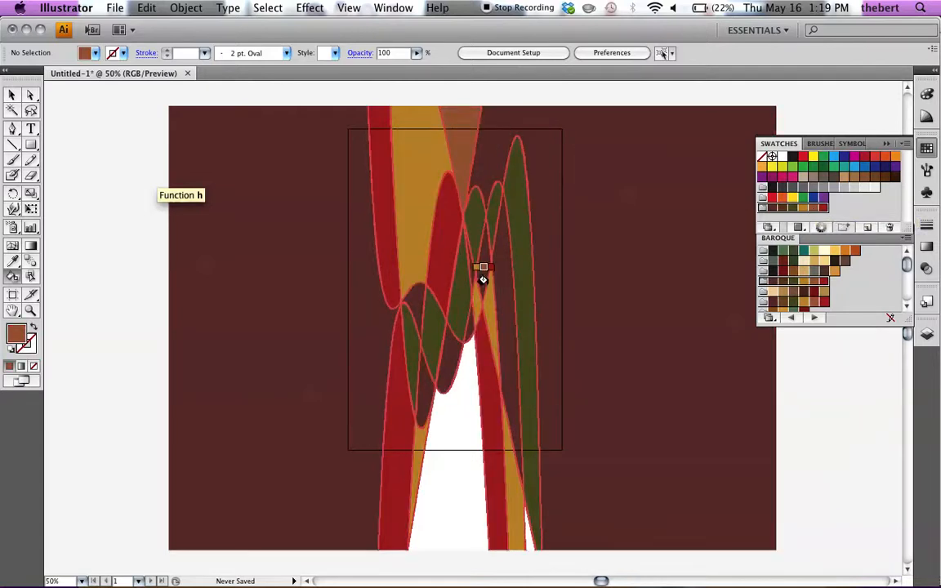
click(463, 429)
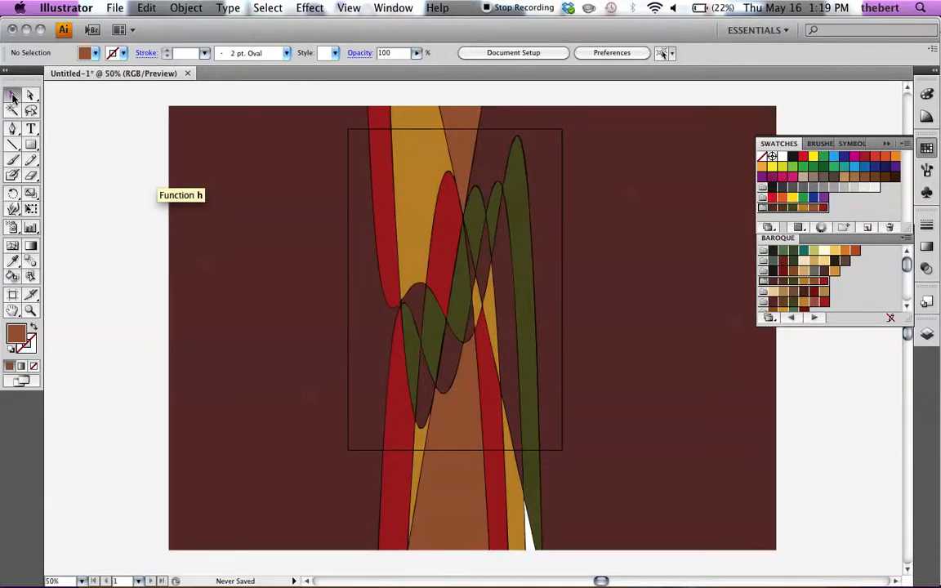
click(13, 97)
Step: Start a Save for Web & Devices export and apply a new image width of 1200 pixels with constrained proportions
click(113, 9)
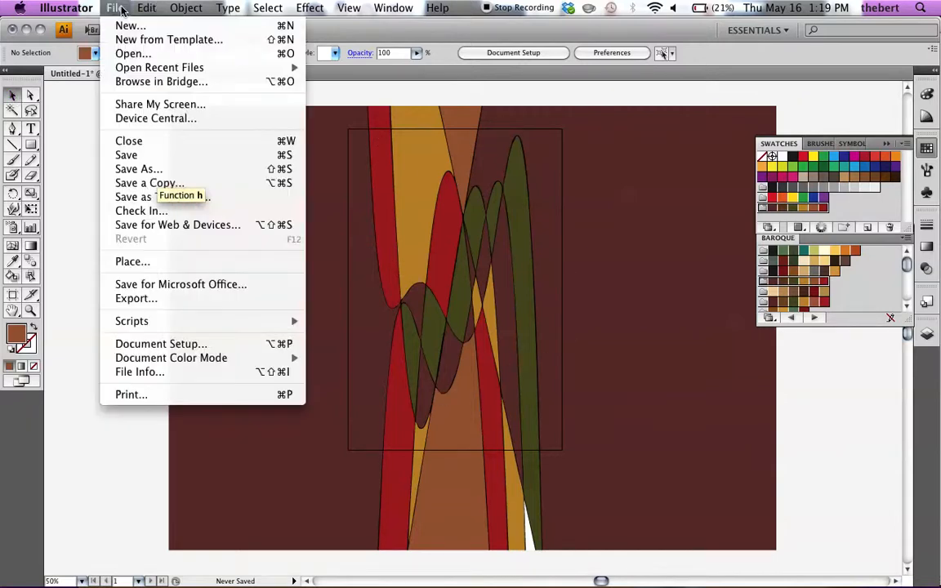
click(142, 227)
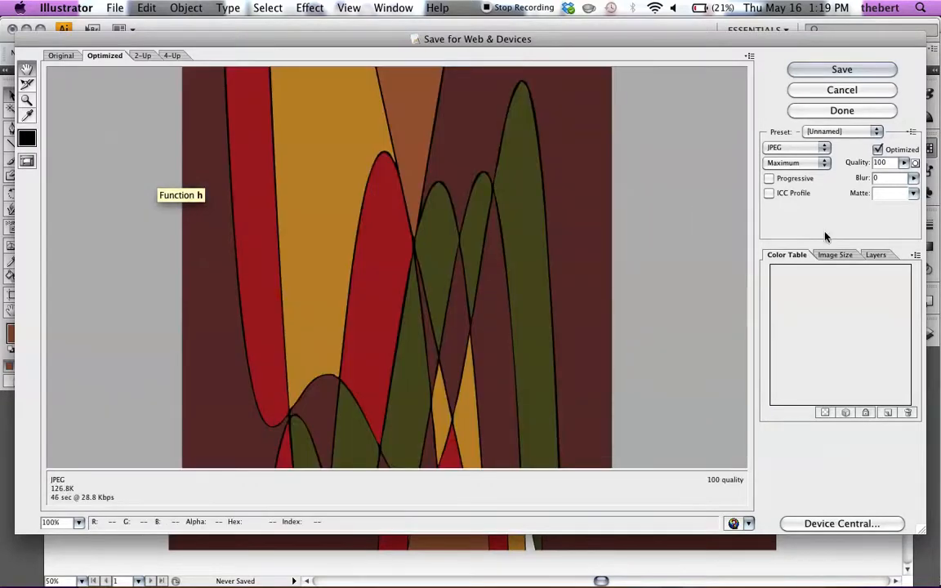
click(833, 255)
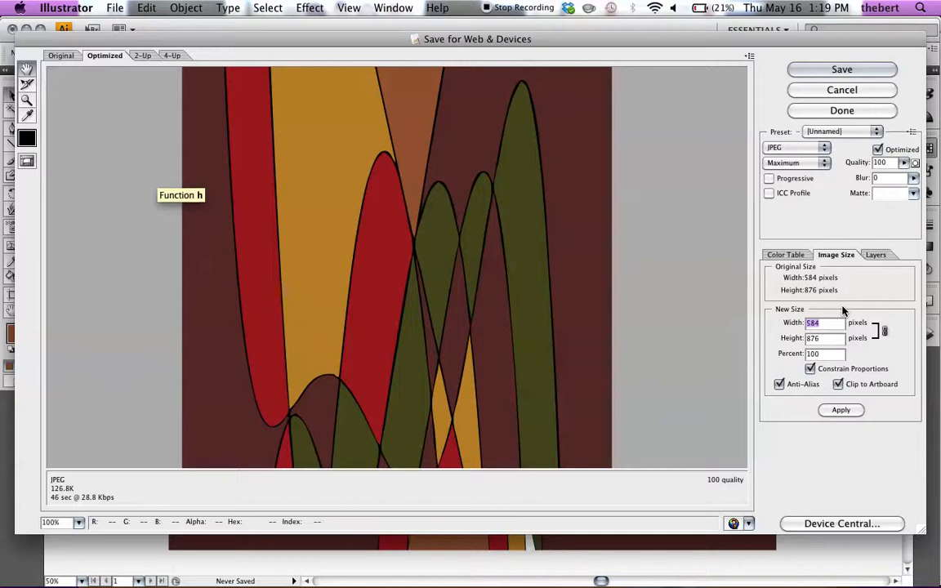
text(1200)
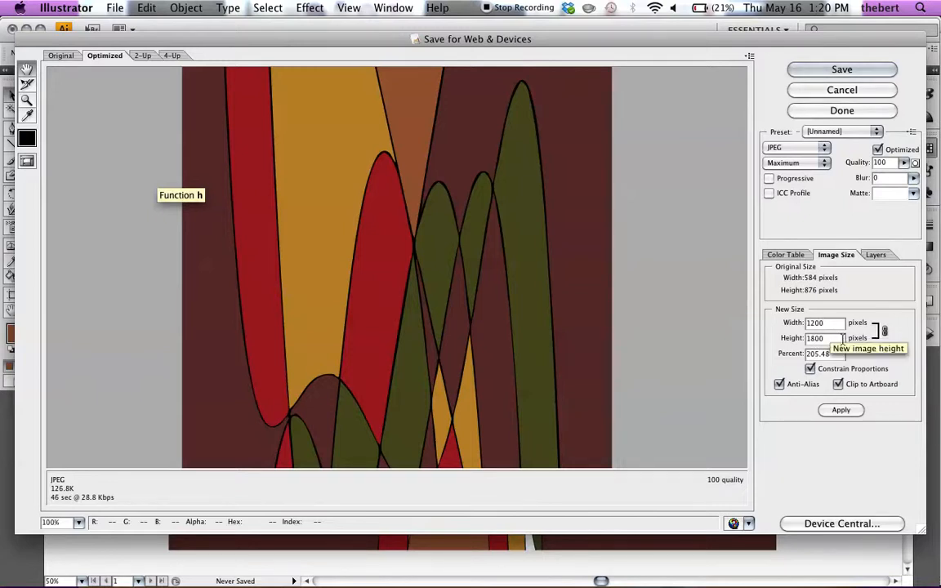
click(844, 412)
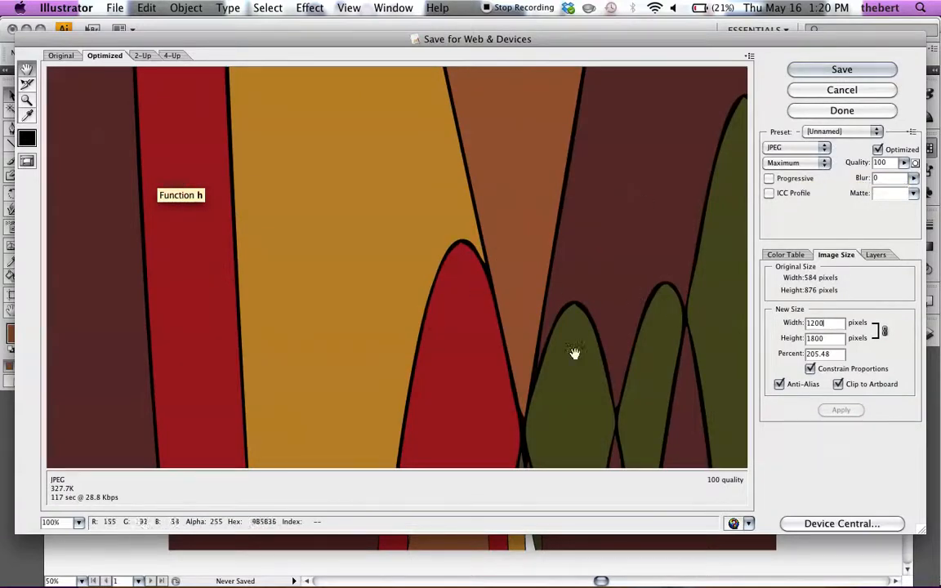
Step: Fit the export preview on screen and save the optimized JPEG in Documents as "Derivative Art 3.jpg"
click(79, 522)
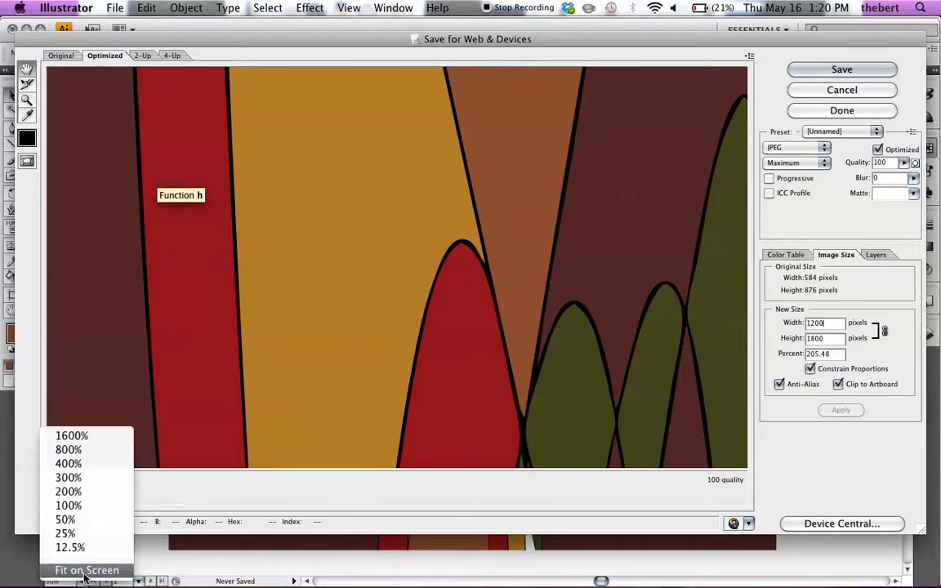
click(84, 570)
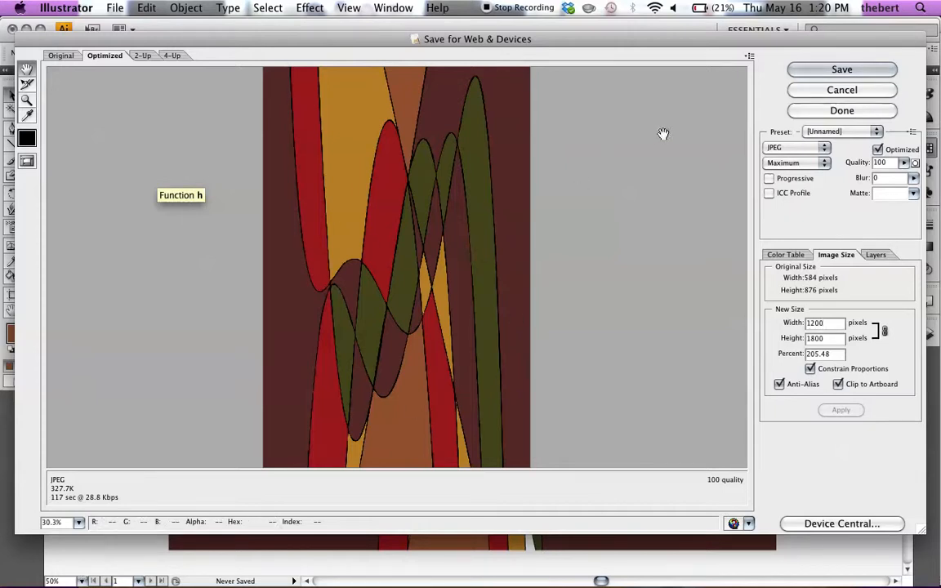
click(832, 75)
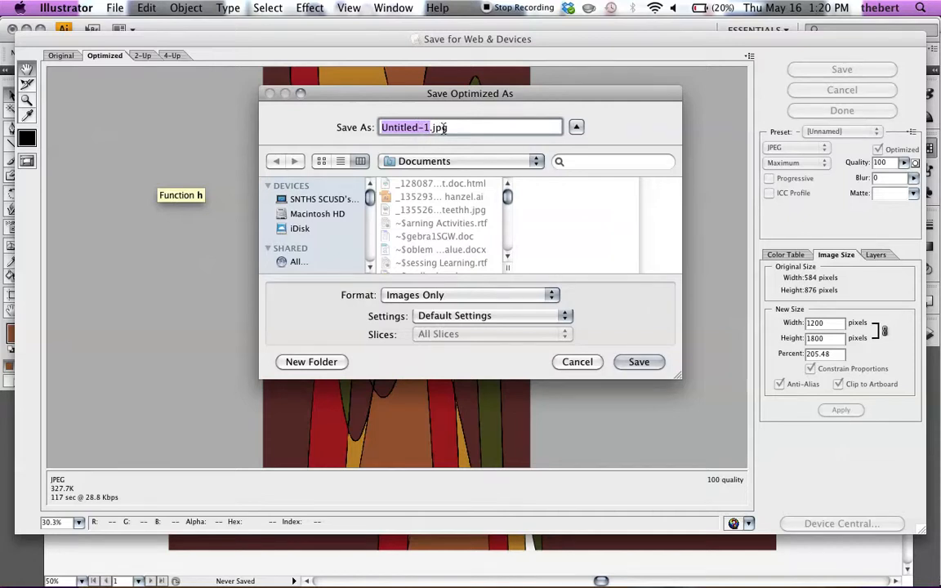
text(Derivat)
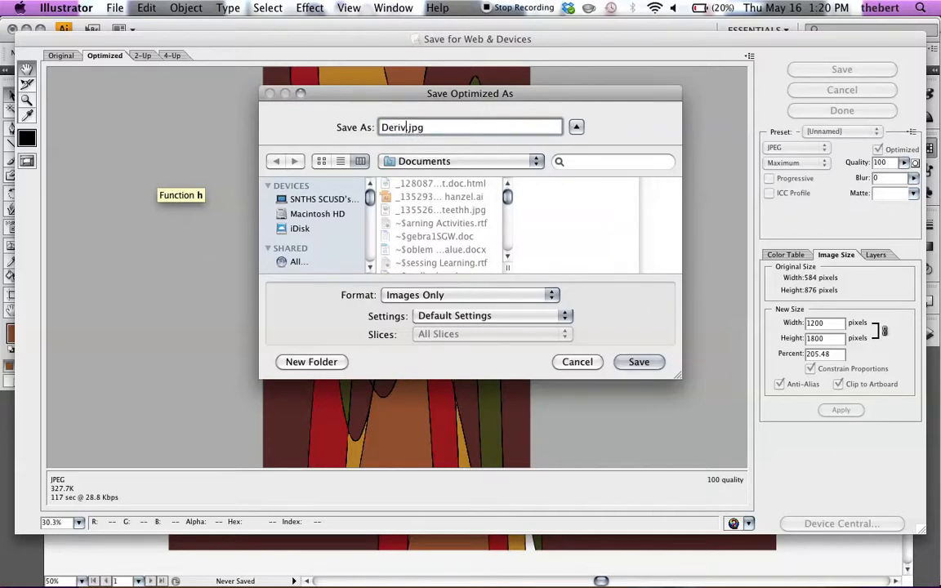
text(ive Art 3)
click(639, 361)
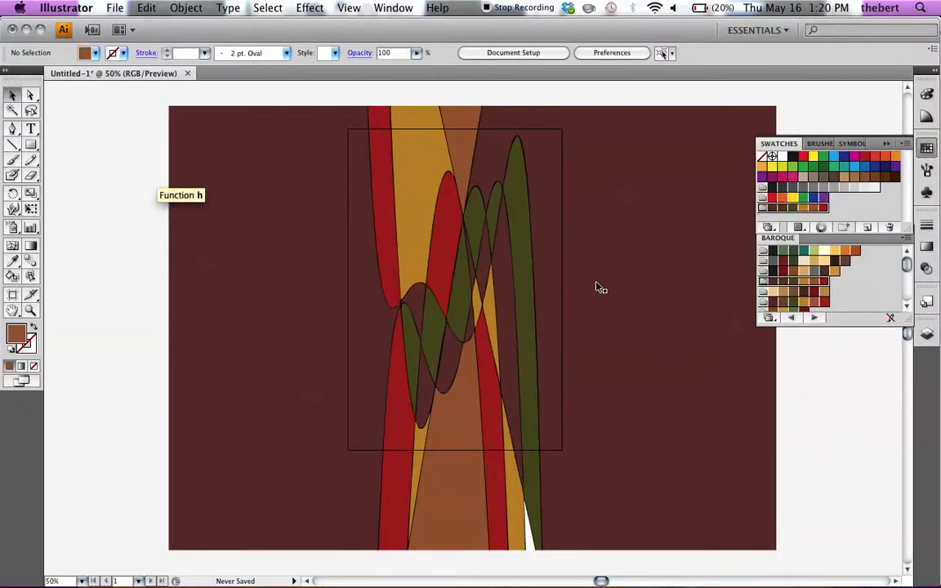
Step: Save the document in Documents as "derivative Art 3.ai" in Adobe Illustrator format, accepting the default Illustrator CS4 options
click(116, 10)
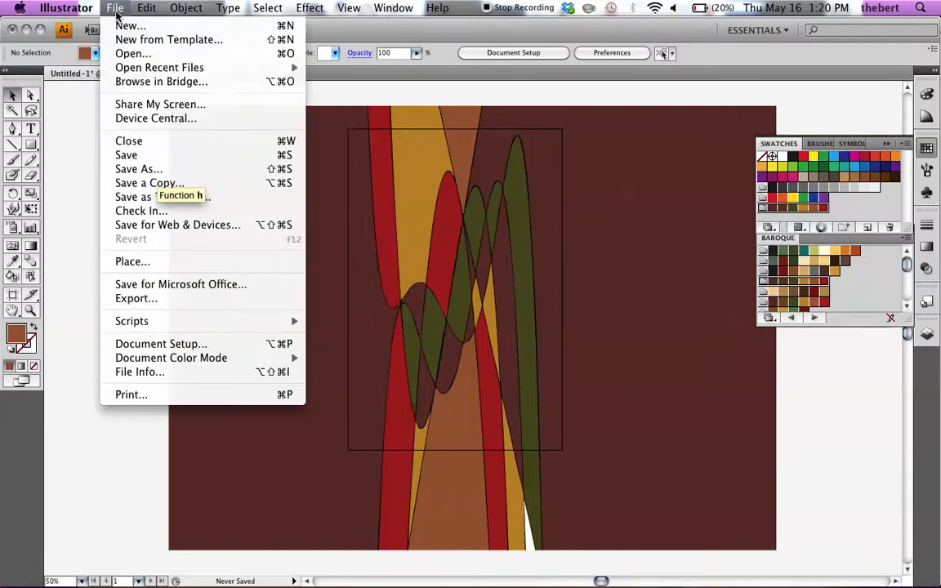
click(160, 157)
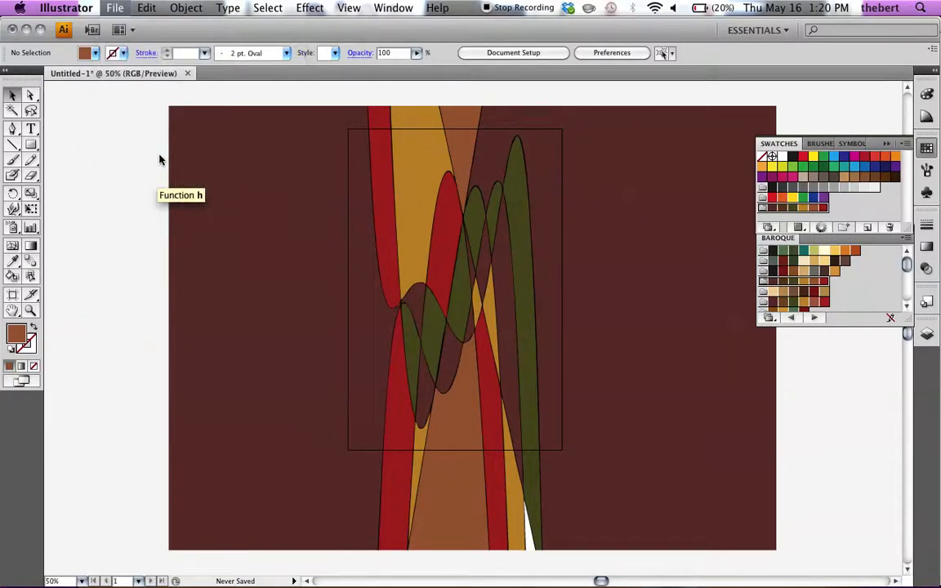
key(Left)
text(derivative Art 3)
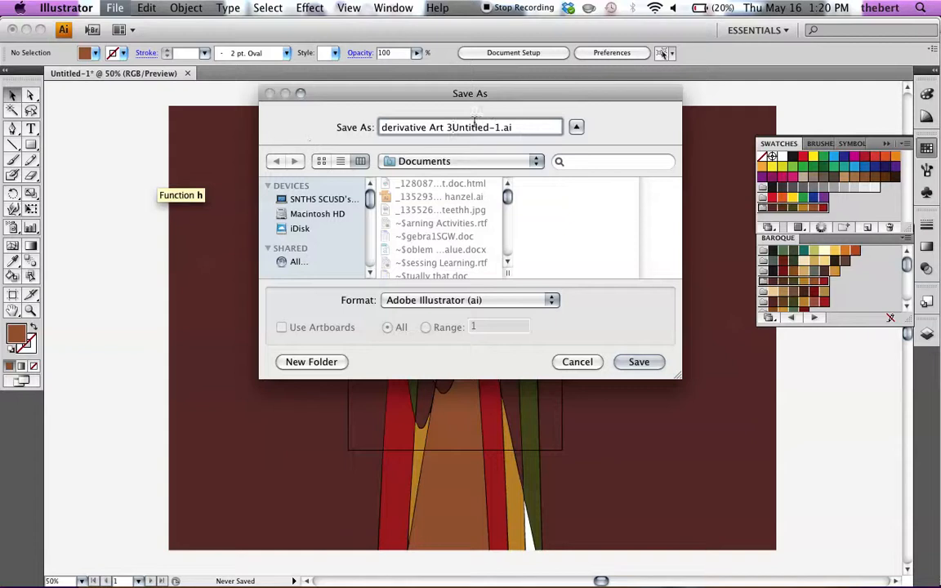
drag(452, 128, 491, 128)
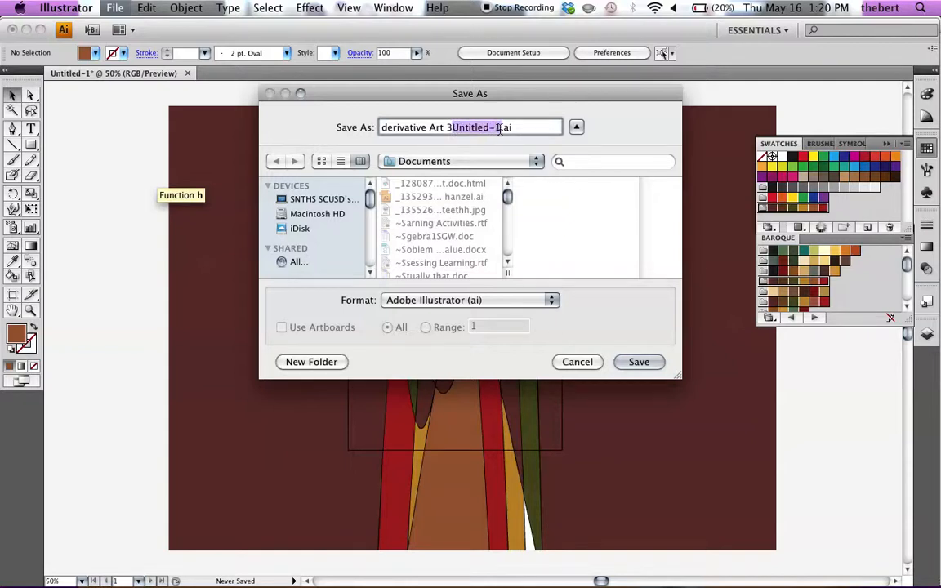
key(BackSpace)
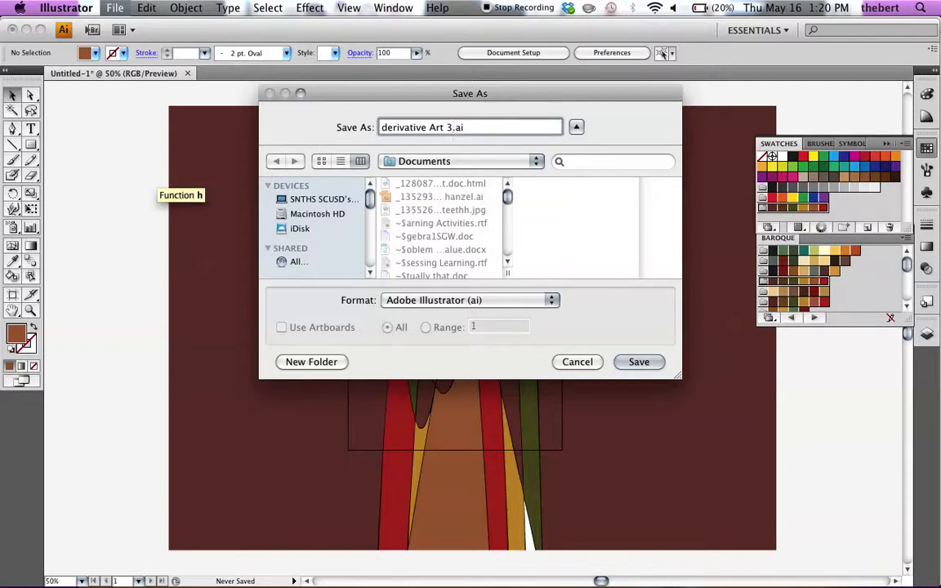
click(639, 361)
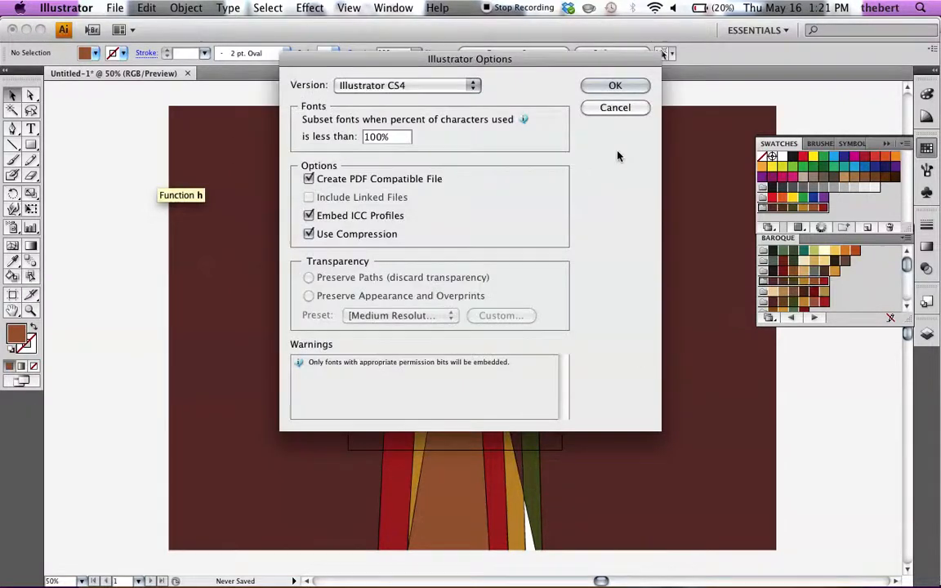
click(620, 89)
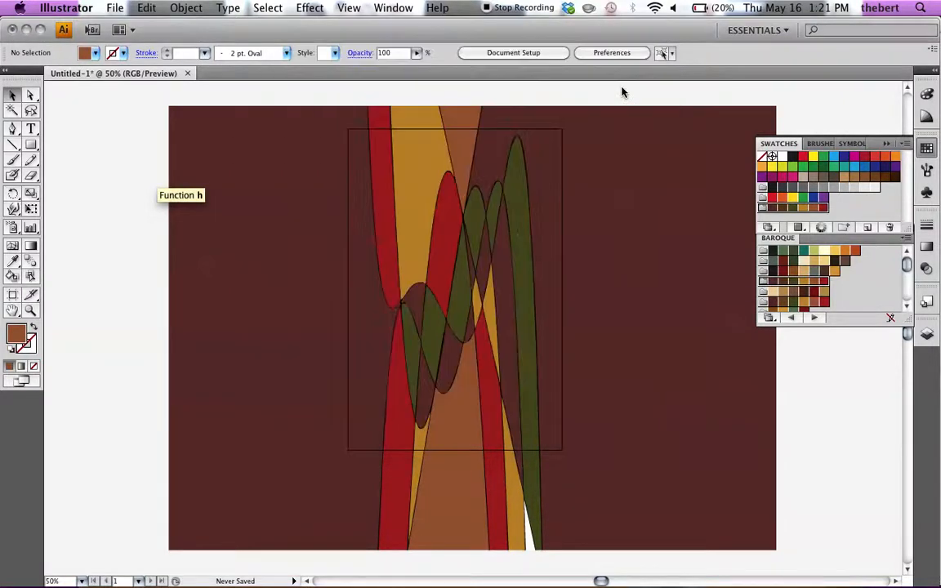